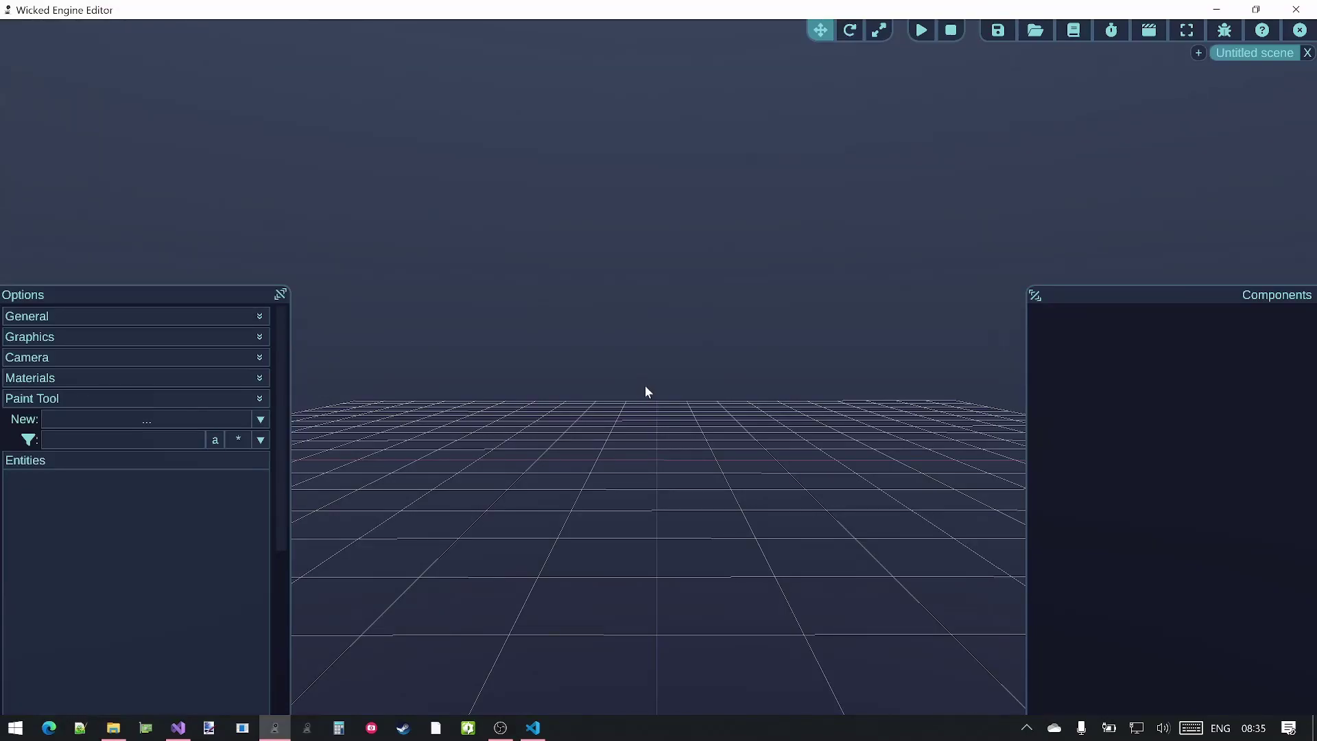
# Step: Import the a.vrm character model from the vroid folder into the untitled scene
pyautogui.click(1026, 39)
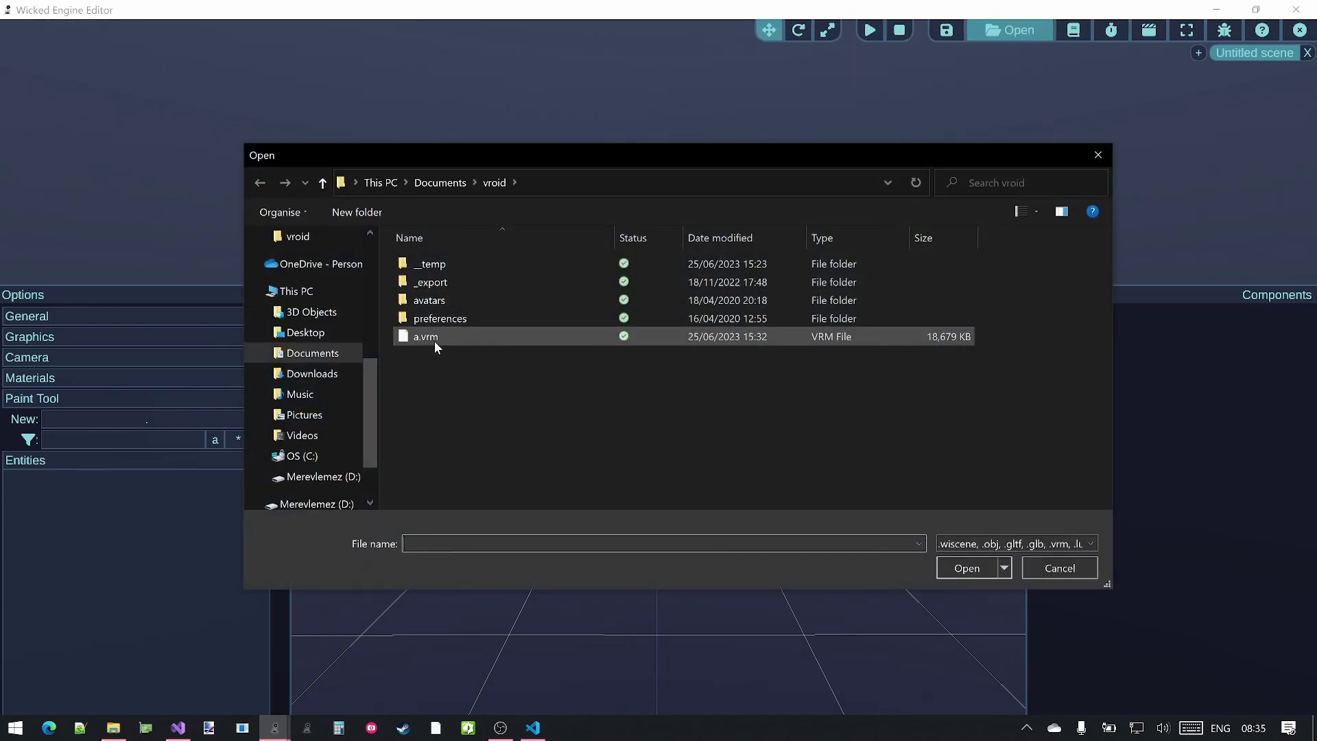
pyautogui.doubleClick(455, 338)
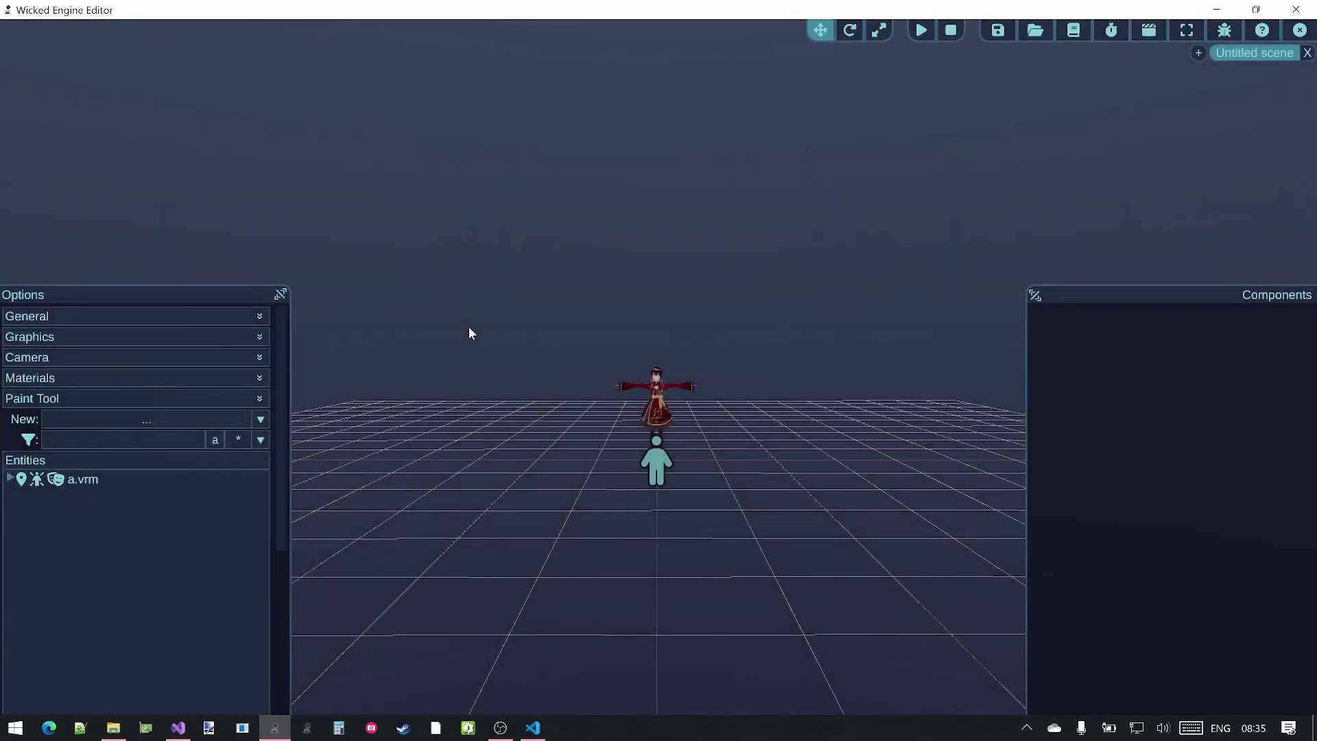
pyautogui.moveTo(640, 332); pyautogui.dragTo(669, 370, button='middle')
pyautogui.press('w')
pyautogui.press('a')
pyautogui.press('w')
pyautogui.press('w')
pyautogui.press('a')
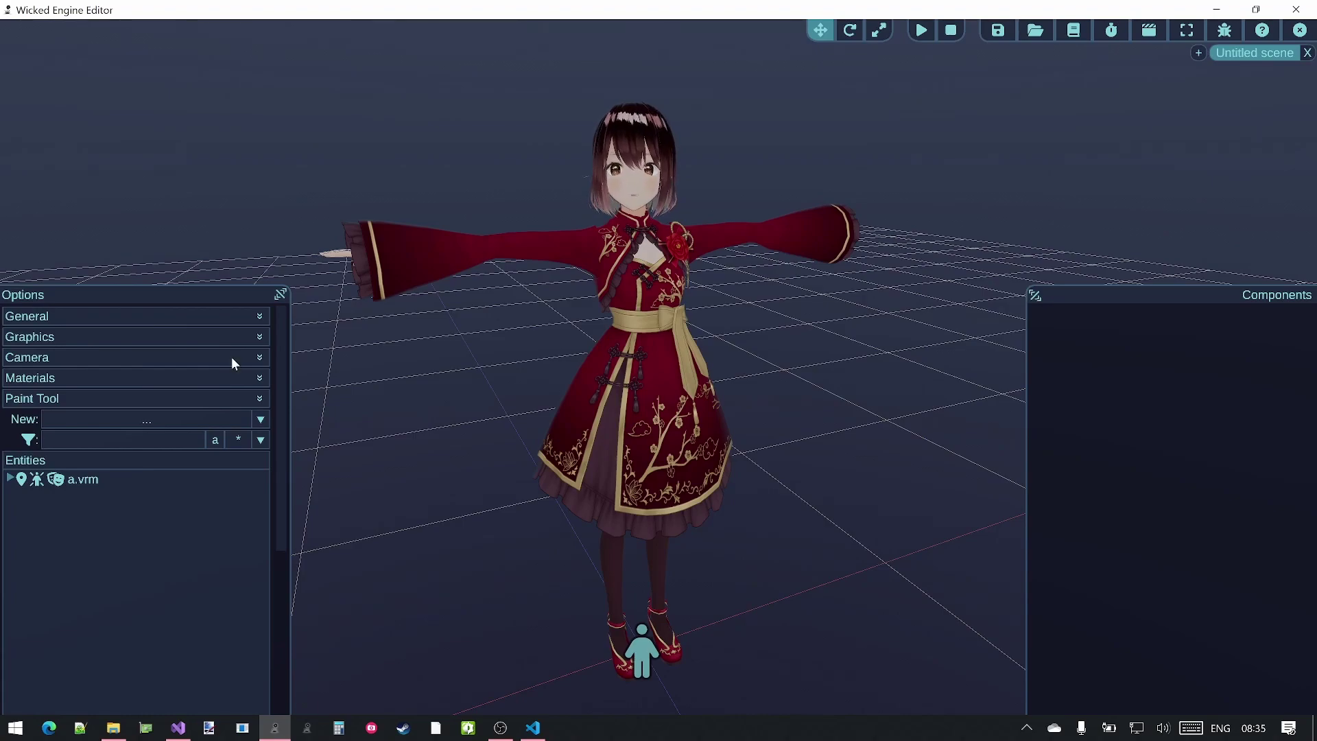
# Step: Create a new Transform entity in the scene
pyautogui.moveTo(88, 480); pyautogui.dragTo(126, 420)
pyautogui.click(126, 420)
pyautogui.scroll(-3, 199, 537)
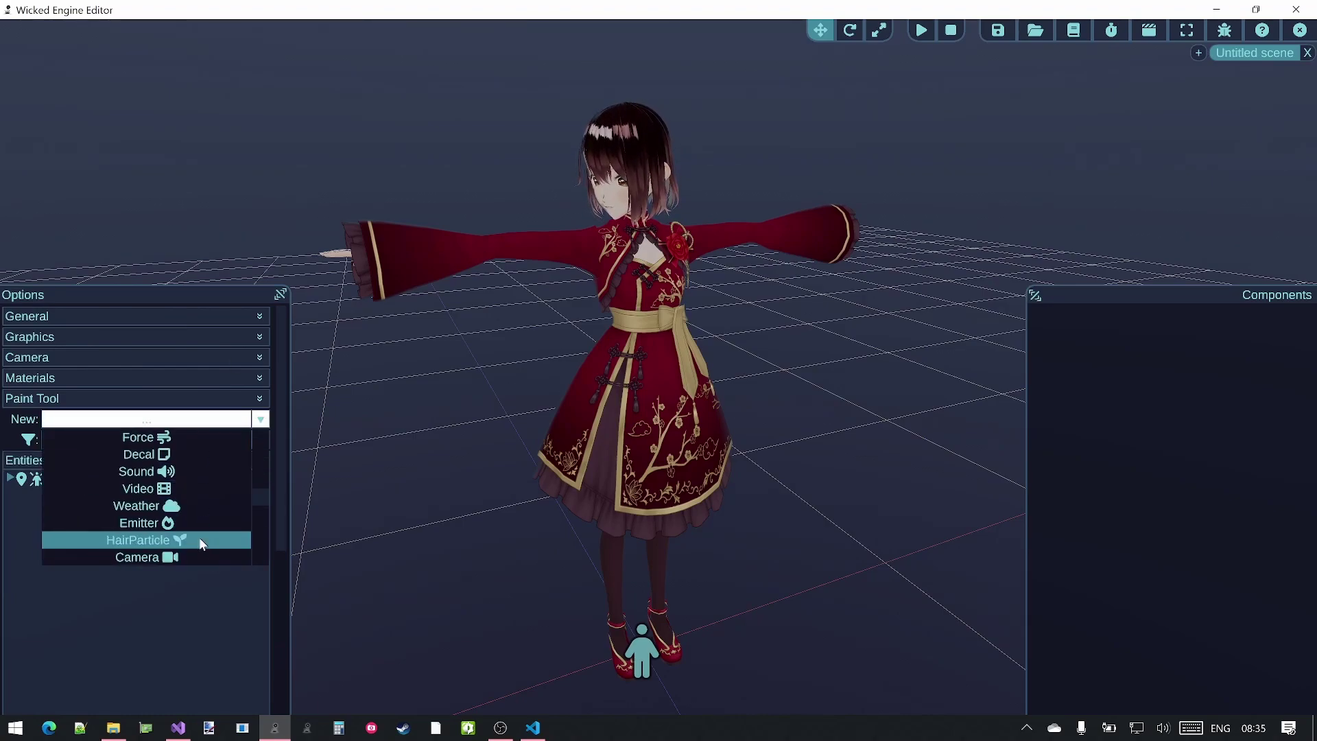
pyautogui.scroll(3, 199, 537)
pyautogui.click(162, 436)
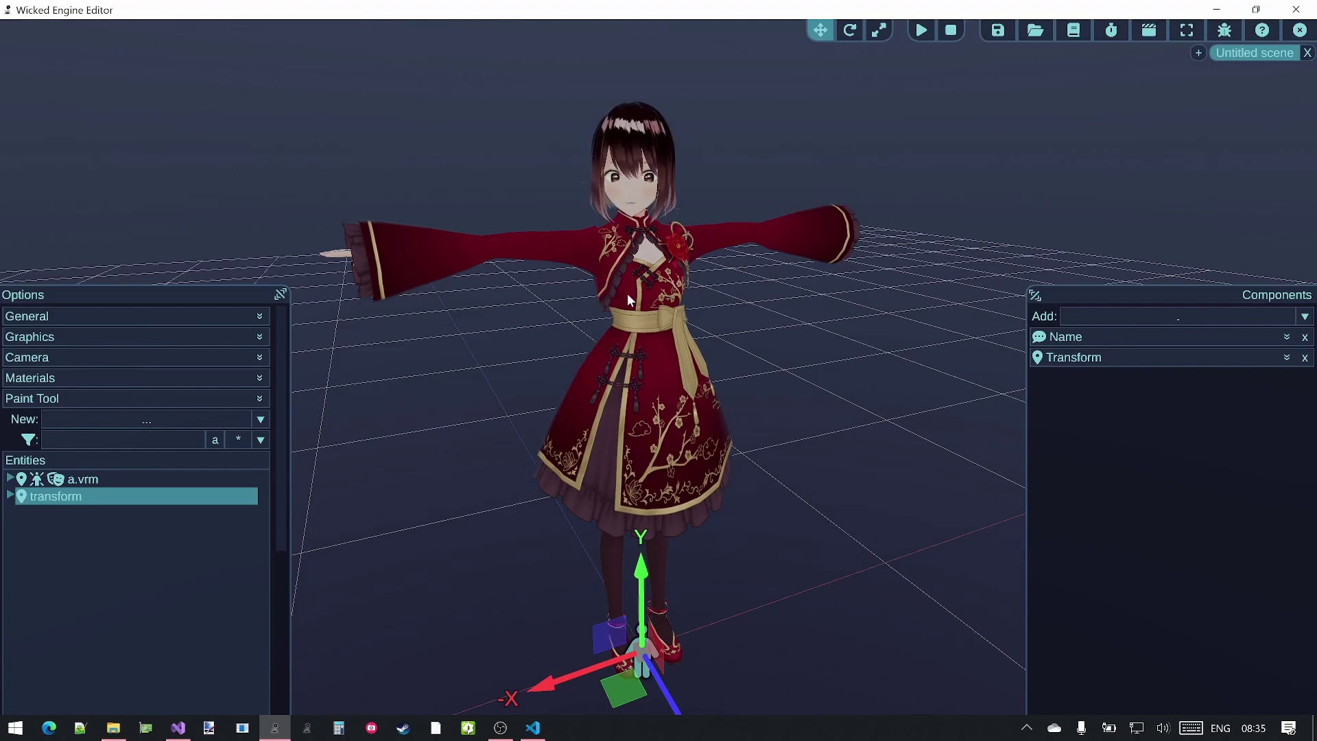
# Step: Move the new transform from the character's feet to just below her outstretched right hand
pyautogui.moveTo(609, 617); pyautogui.dragTo(324, 288)
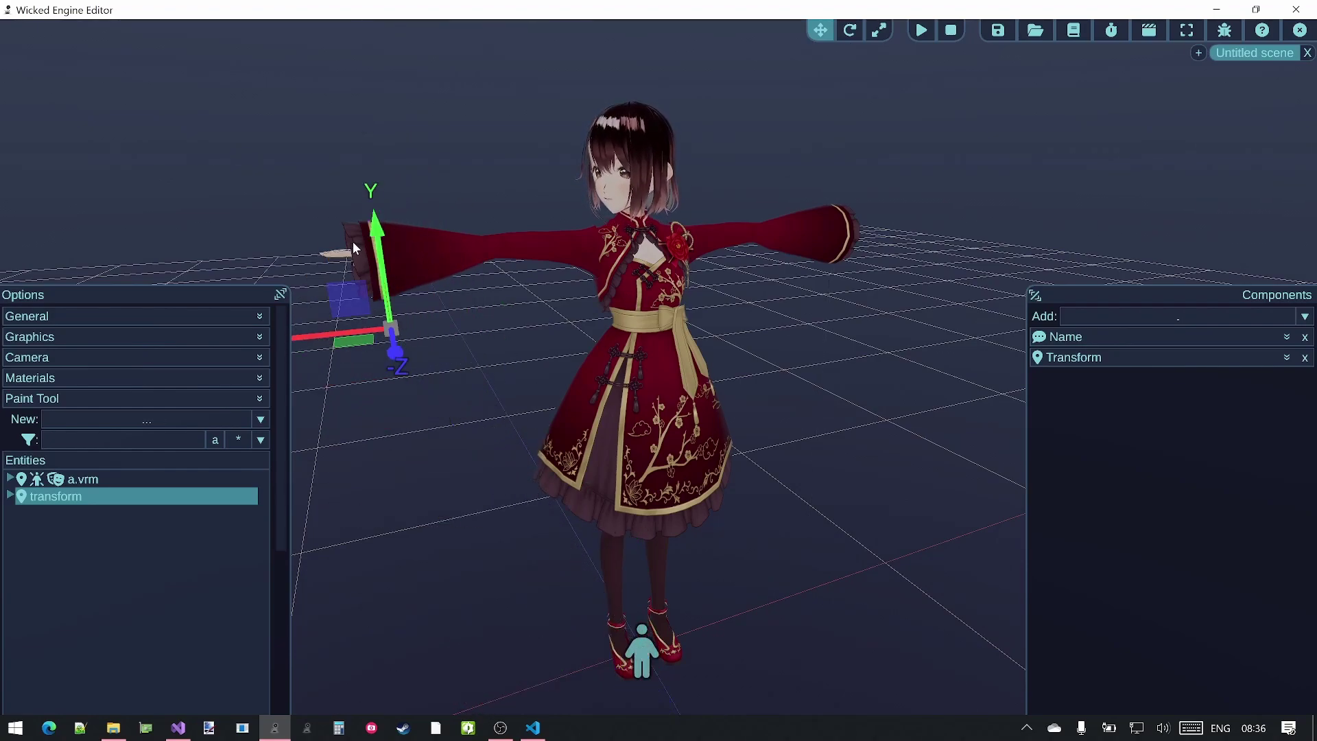
pyautogui.moveTo(356, 250); pyautogui.dragTo(473, 284, button='middle')
pyautogui.press('a')
pyautogui.moveTo(361, 288); pyautogui.dragTo(309, 288, button='middle')
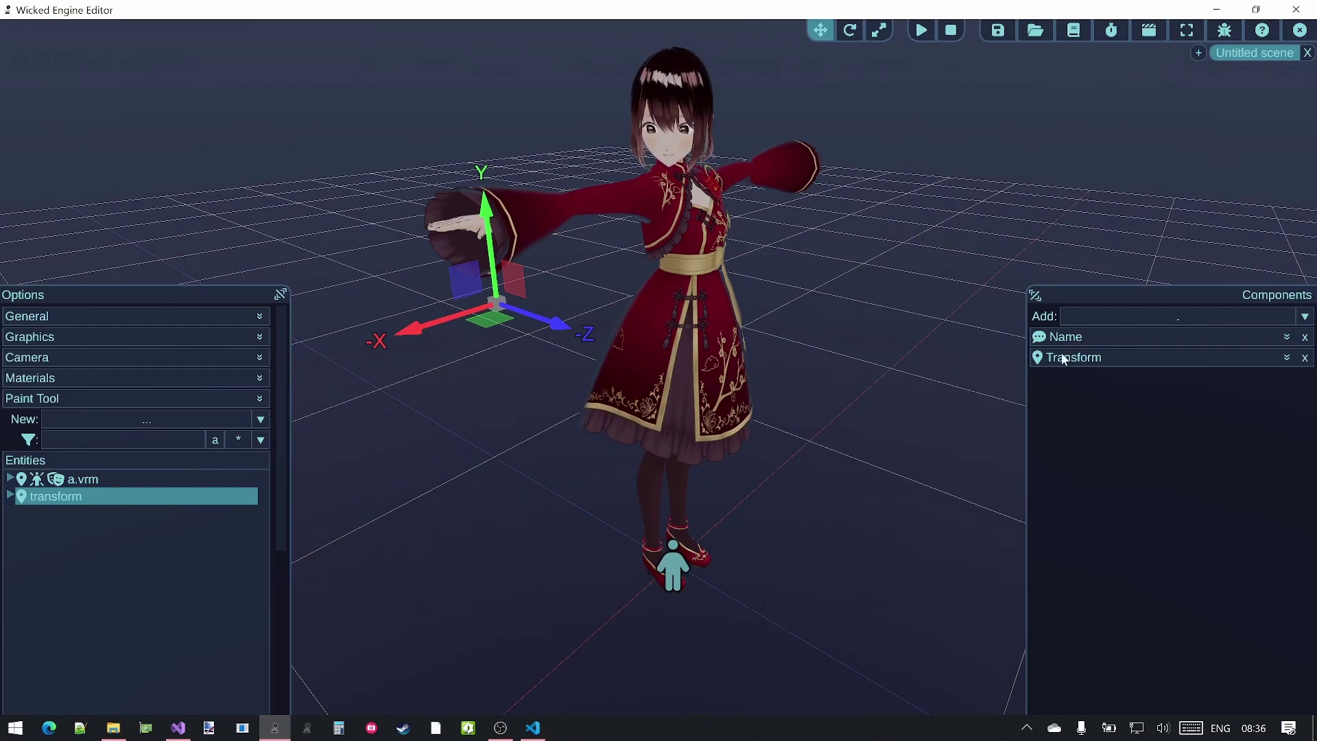
# Step: Rename the transform entity as target_hand
pyautogui.click(1288, 336)
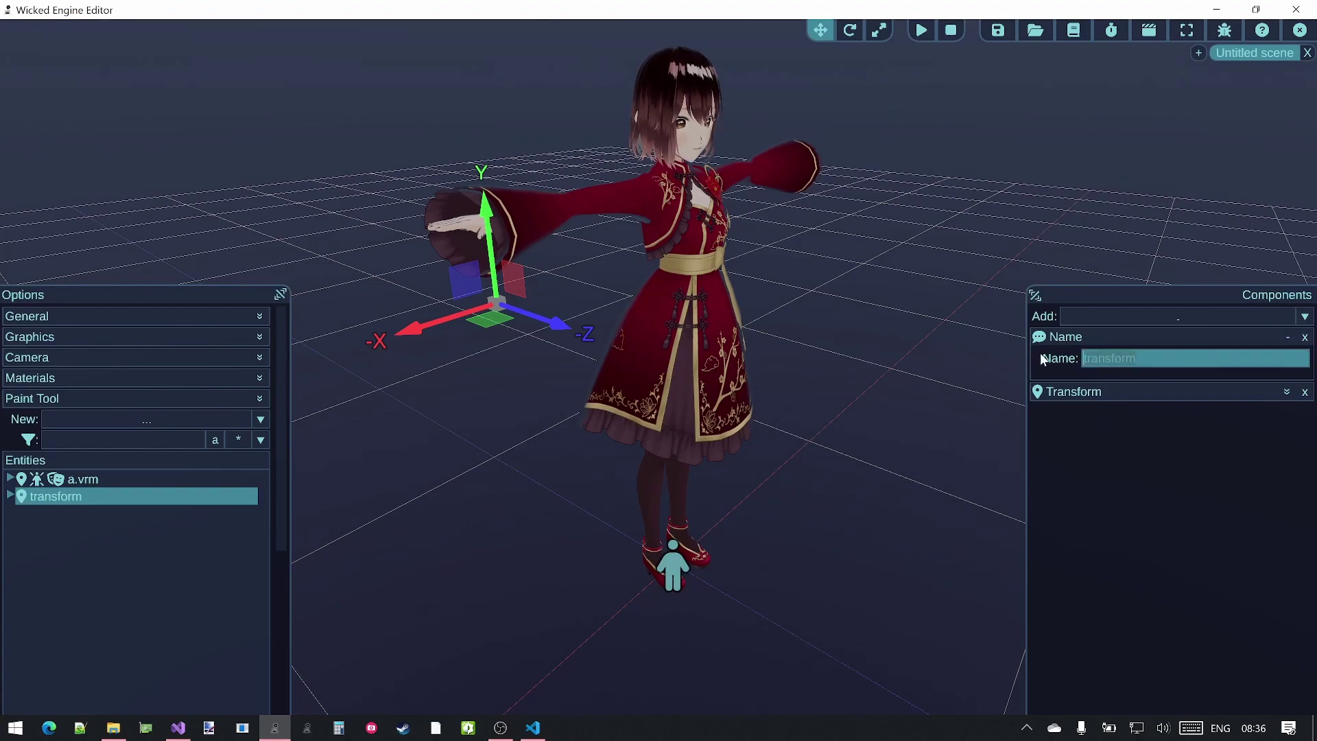
pyautogui.write('target_hand')
pyautogui.press('Return')
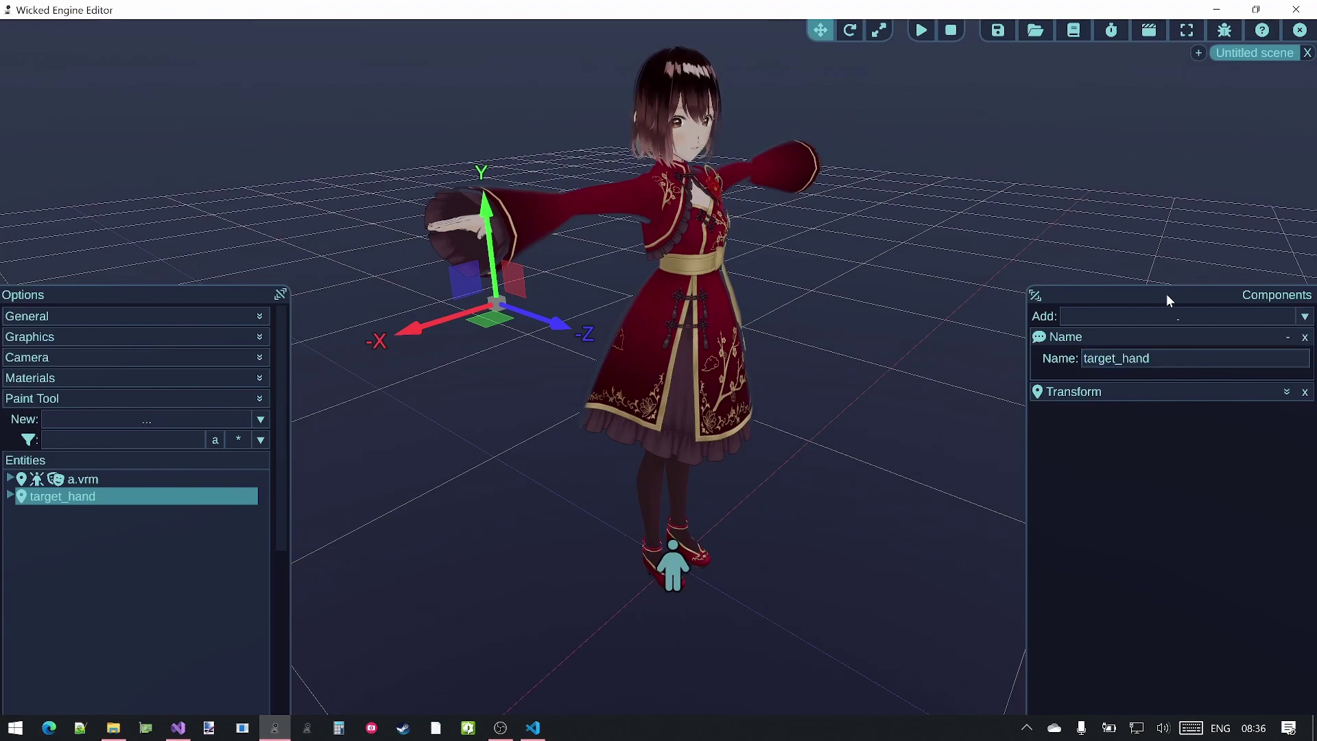
pyautogui.click(1285, 337)
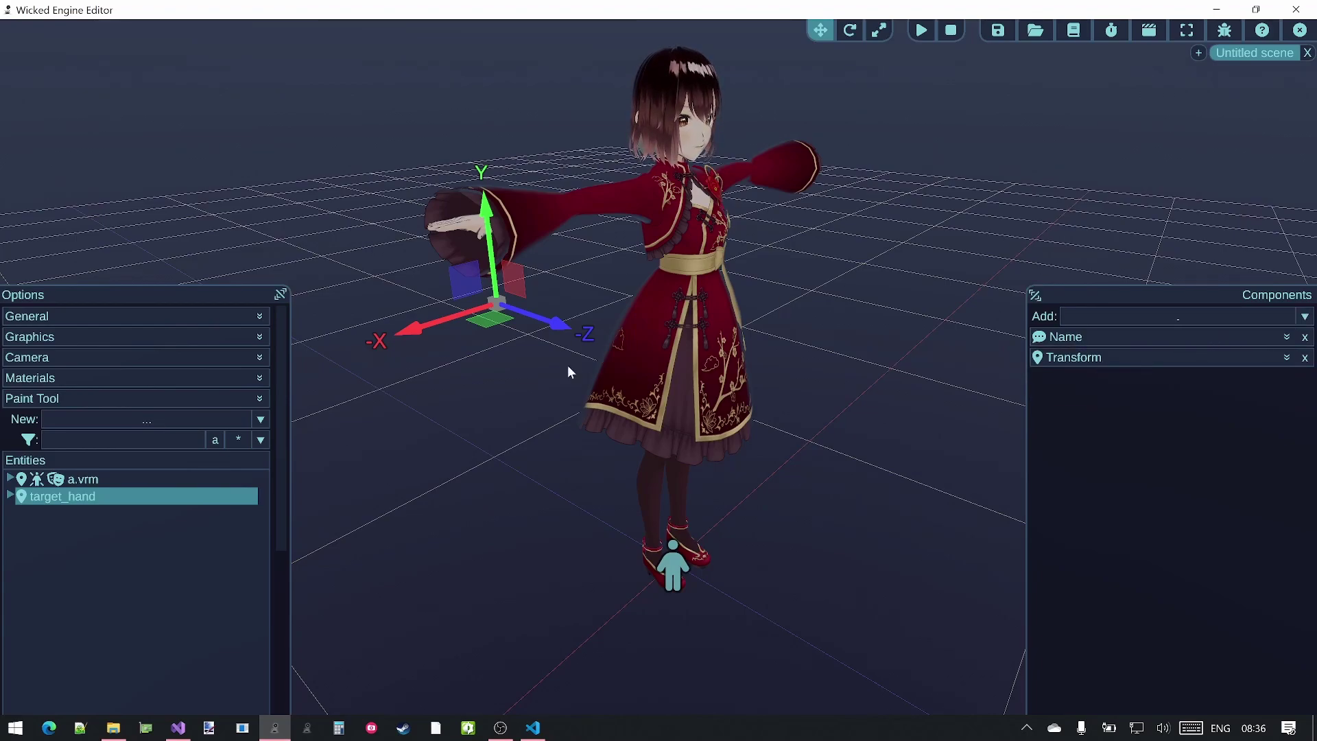
# Step: Show the character's armature, pick the right lower arm bone and examine the bones around the right wrist up close
pyautogui.rightClick(678, 575)
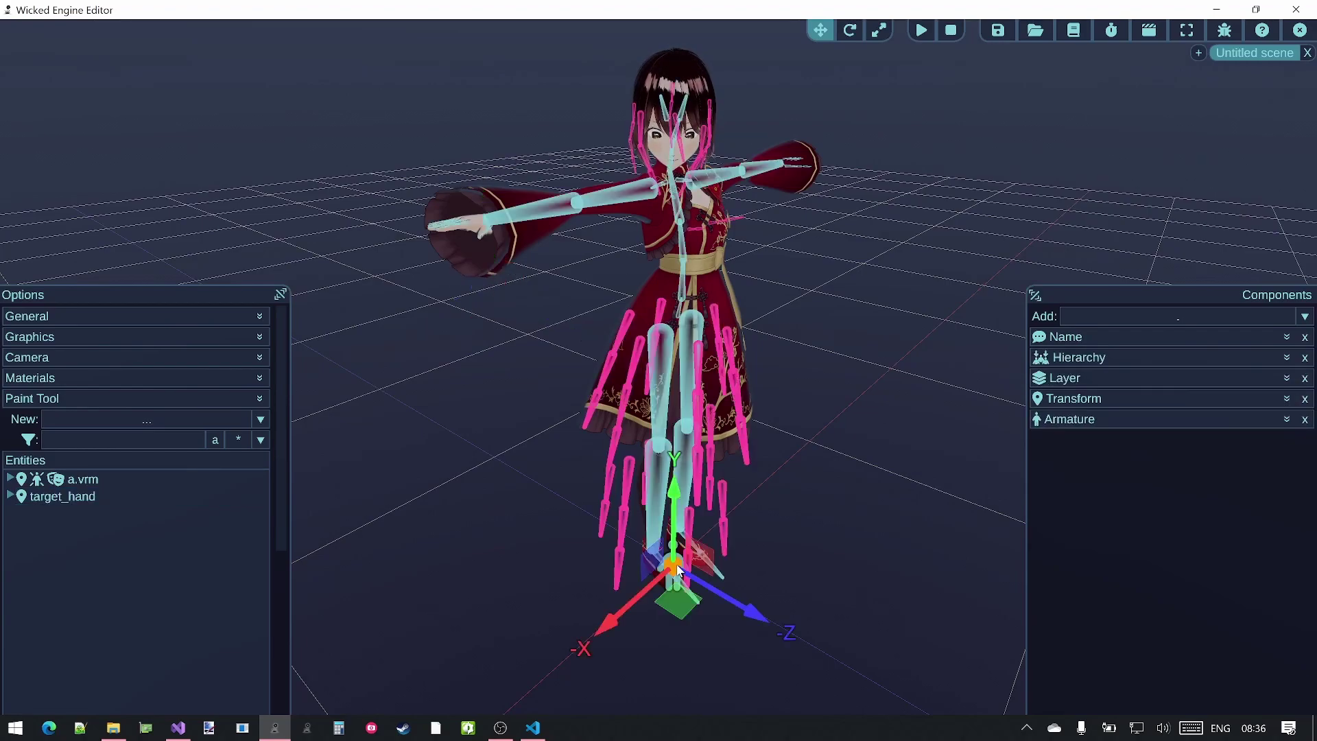
pyautogui.press('w')
pyautogui.moveTo(676, 433); pyautogui.dragTo(635, 463, button='middle')
pyautogui.press('e')
pyautogui.press('w')
pyautogui.moveTo(647, 521); pyautogui.dragTo(645, 527, button='middle')
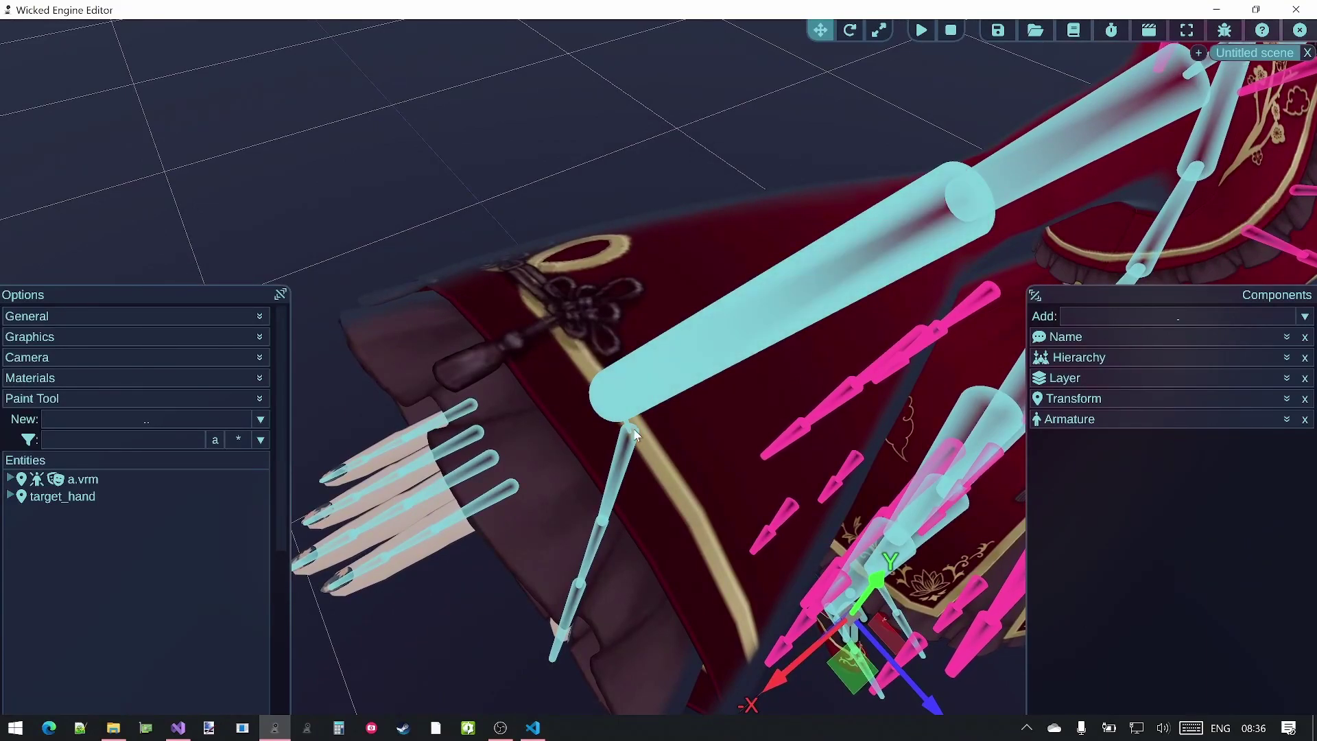
pyautogui.click(761, 324)
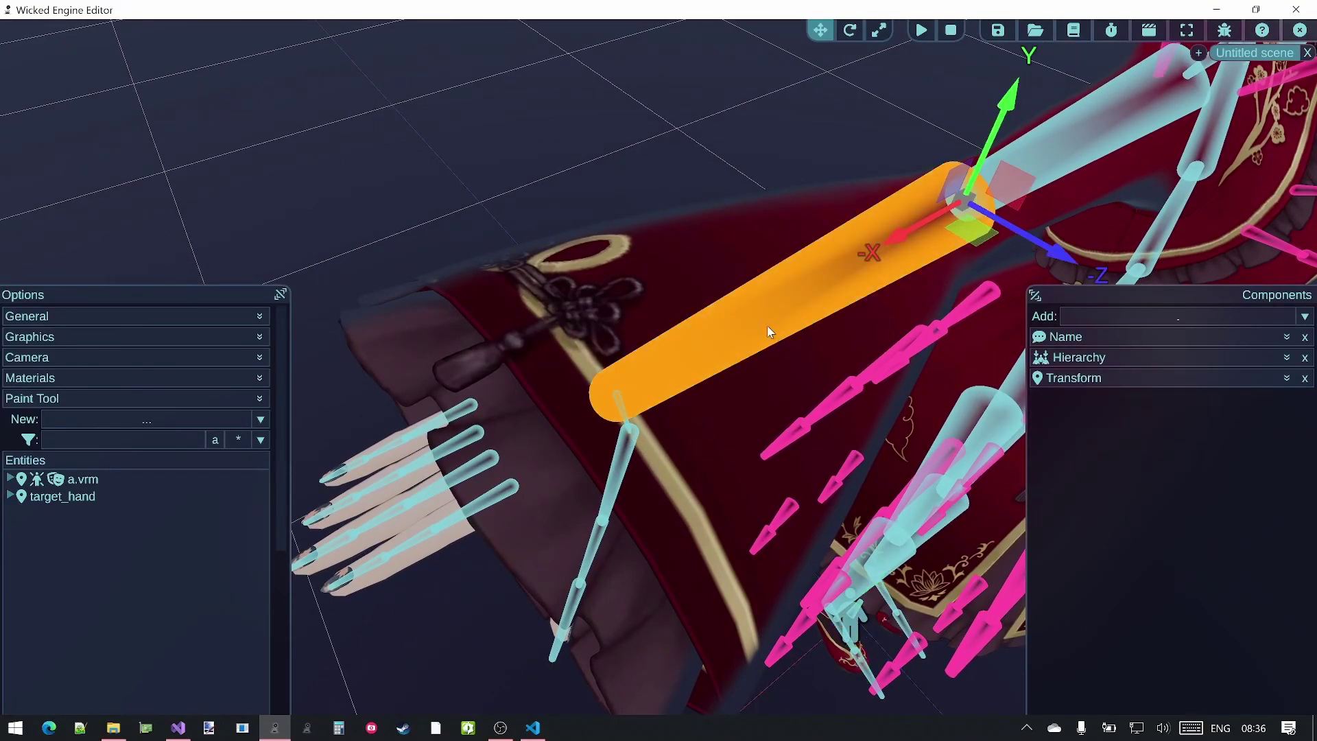
pyautogui.press('w')
pyautogui.moveTo(567, 417)
pyautogui.mouseDown(button='middle')
pyautogui.moveTo(567, 405)
pyautogui.moveTo(567, 417)
pyautogui.mouseUp(button='middle')
pyautogui.press('s')
pyautogui.press('w')
pyautogui.scroll(-6, 577, 432)
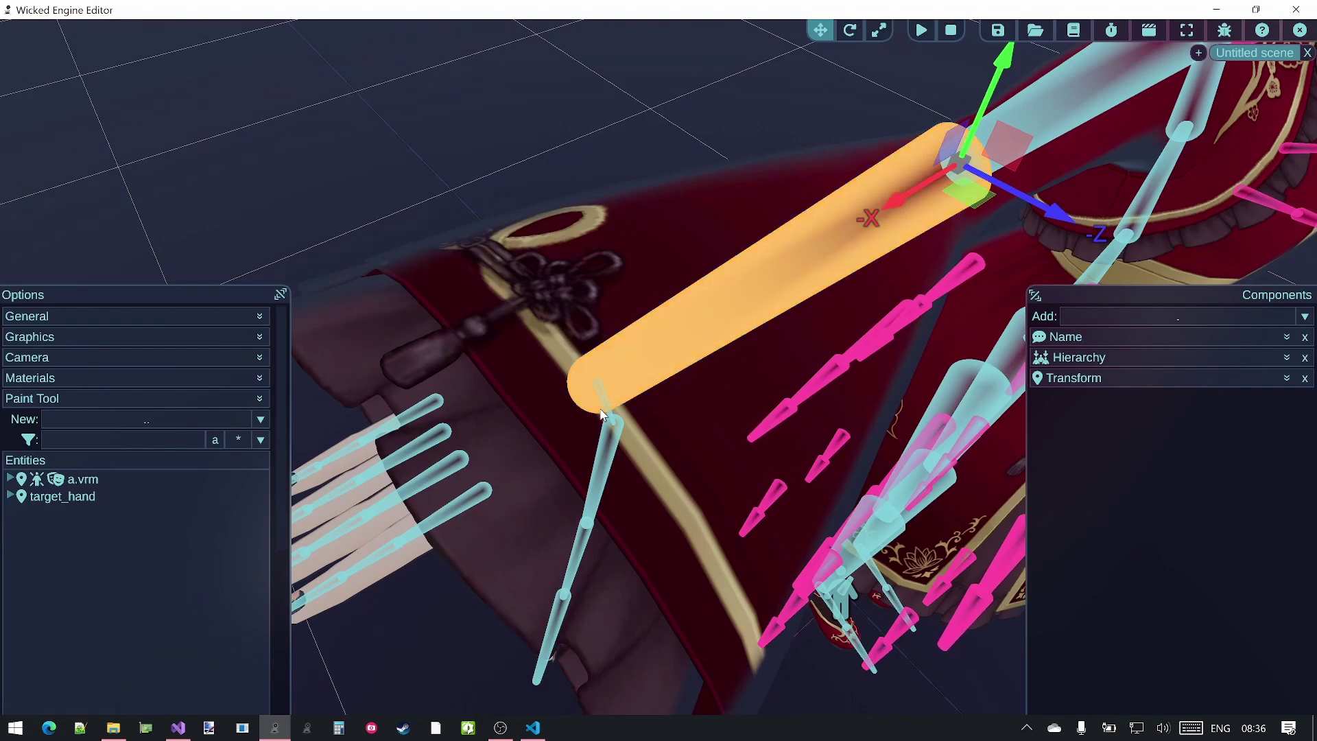
pyautogui.moveTo(644, 396); pyautogui.dragTo(710, 411, button='right')
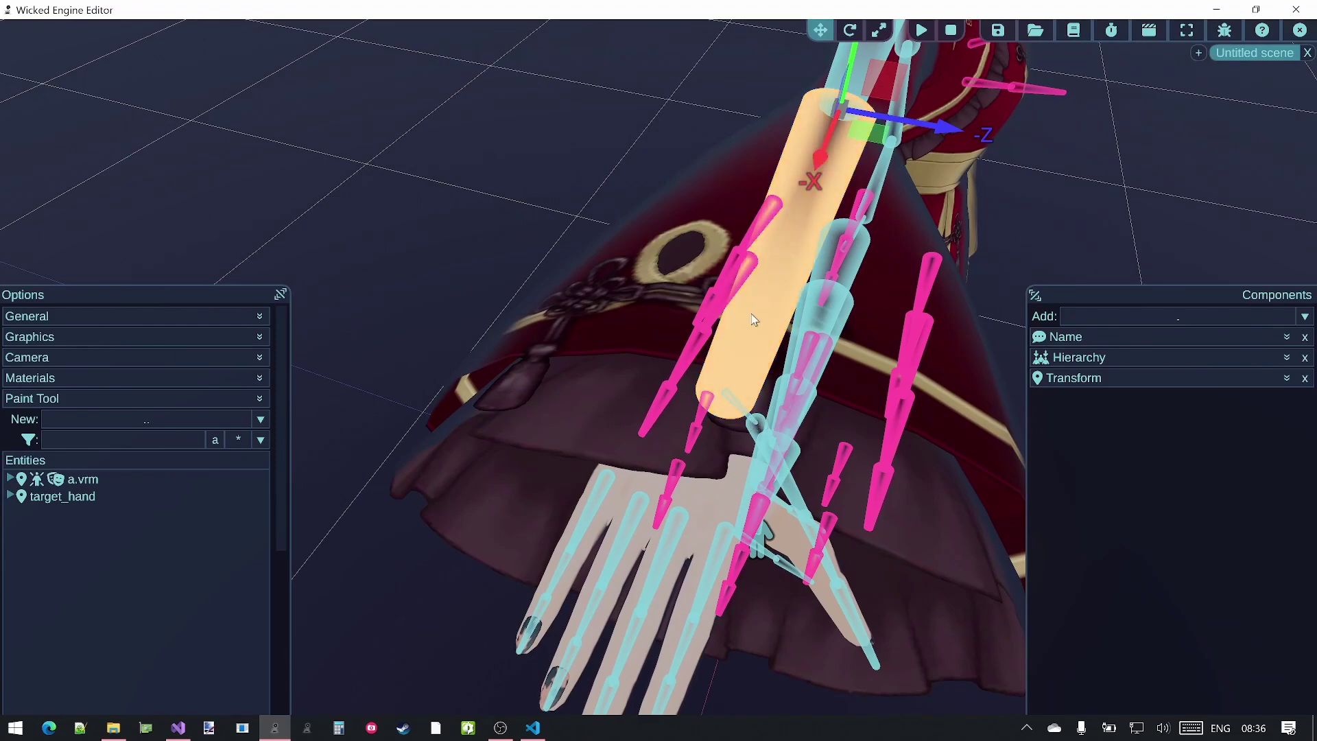
pyautogui.moveTo(780, 416); pyautogui.dragTo(742, 434, button='middle')
pyautogui.scroll(2, 736, 450)
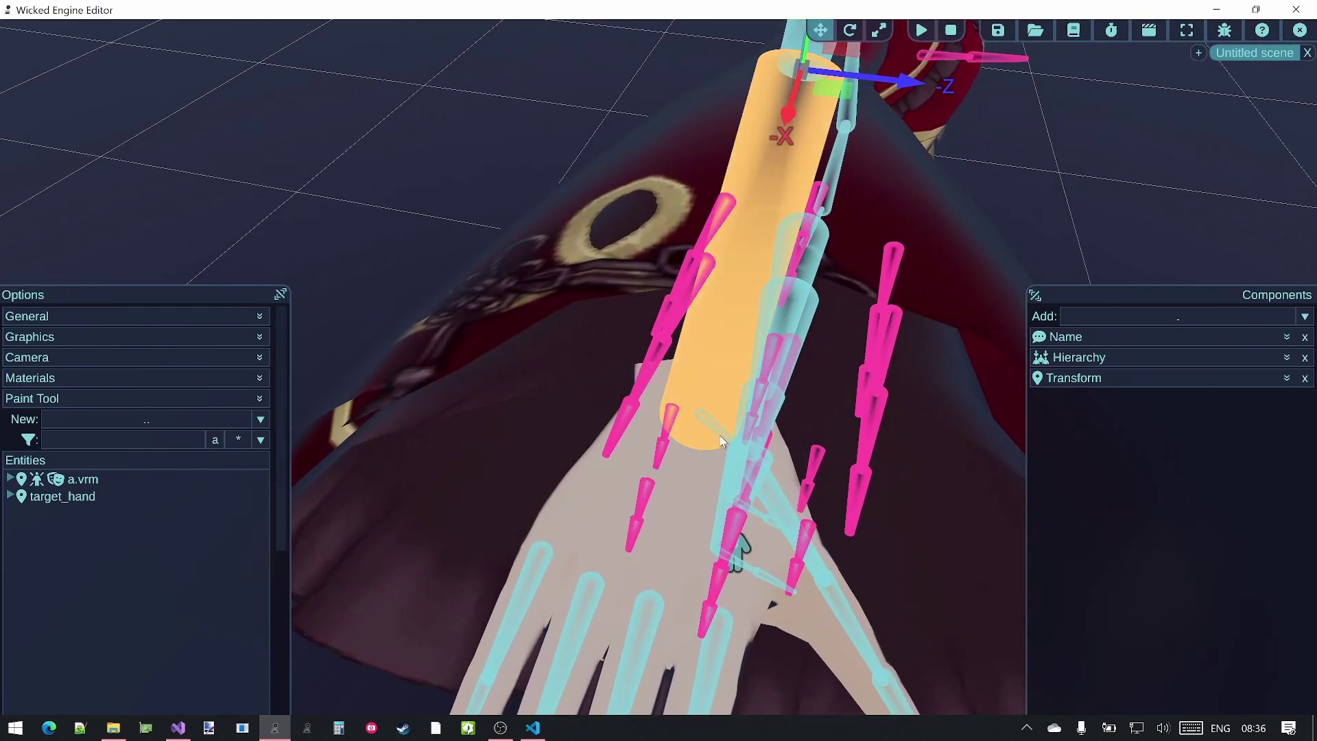
pyautogui.scroll(-2, 663, 365)
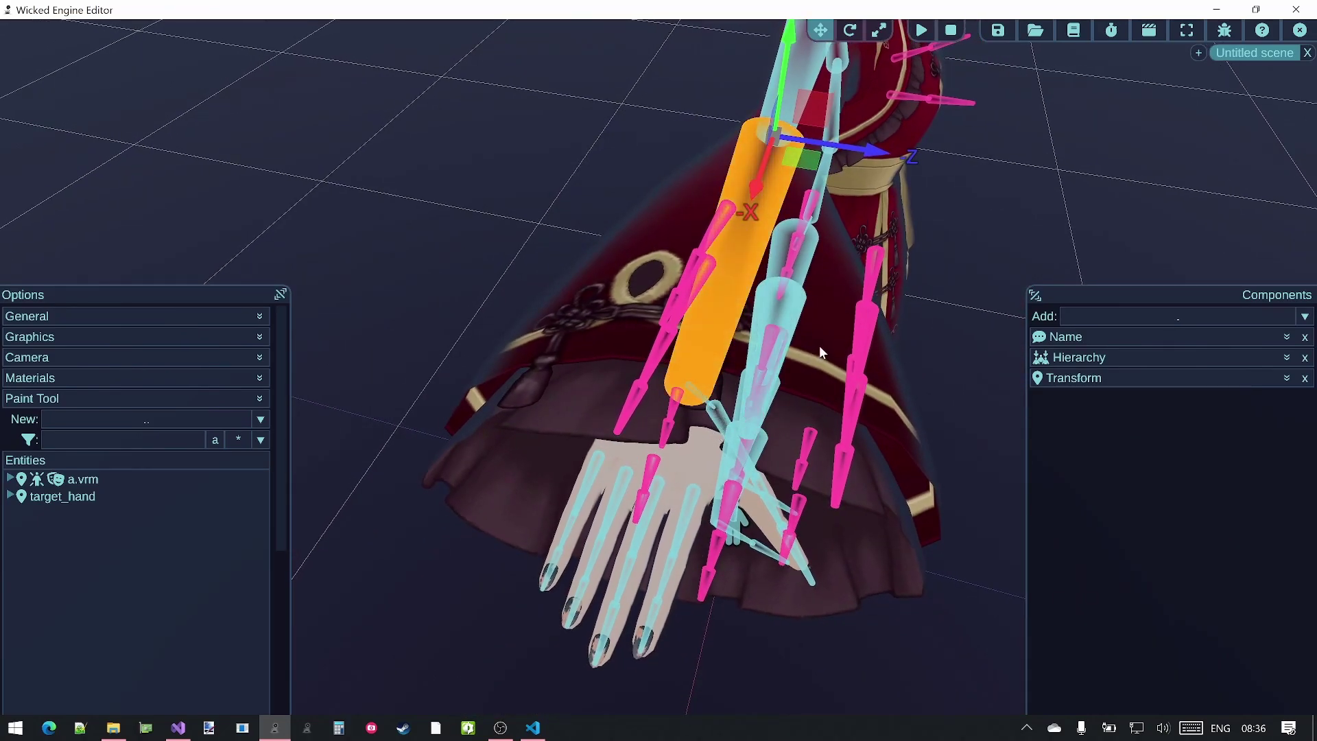
# Step: Select the RightHand bone (J_Bip_R_Hand) among the arm bones of a.vrm's Humanoid component
pyautogui.click(81, 479)
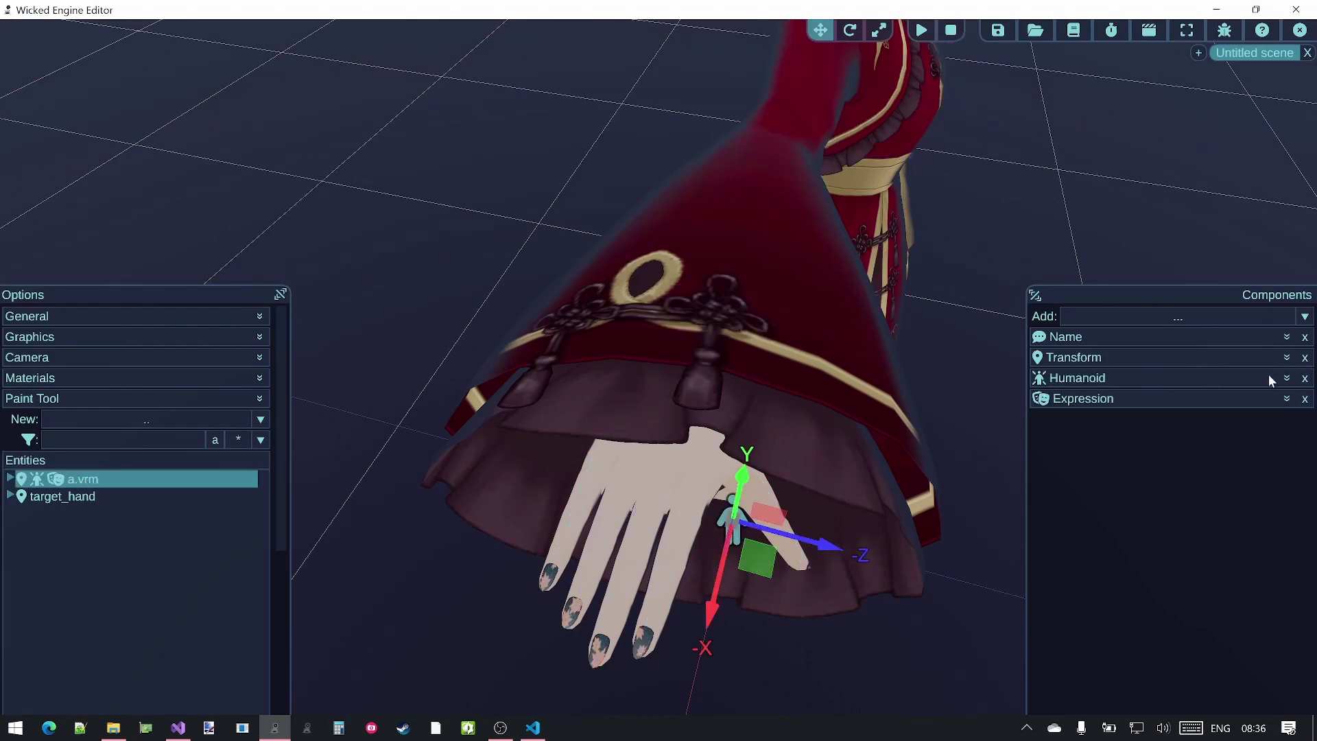
pyautogui.click(1287, 378)
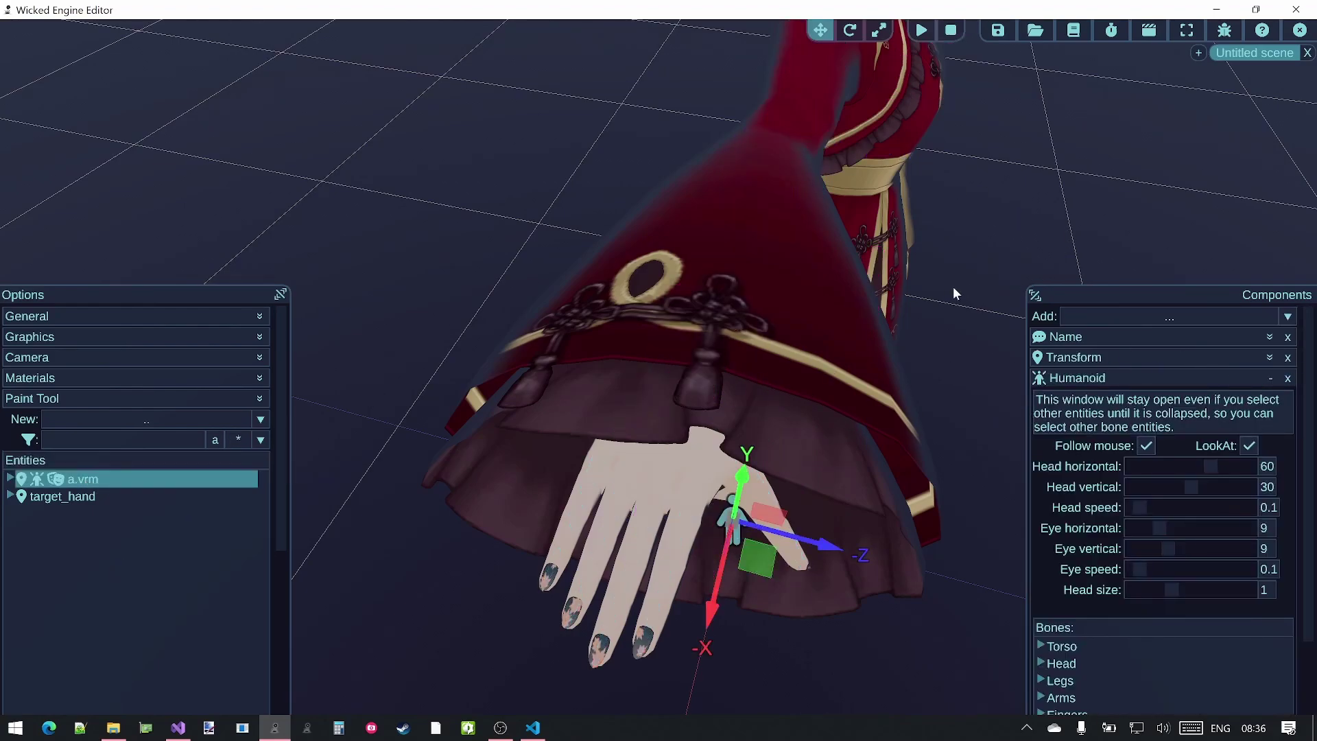
pyautogui.scroll(-2, 1102, 504)
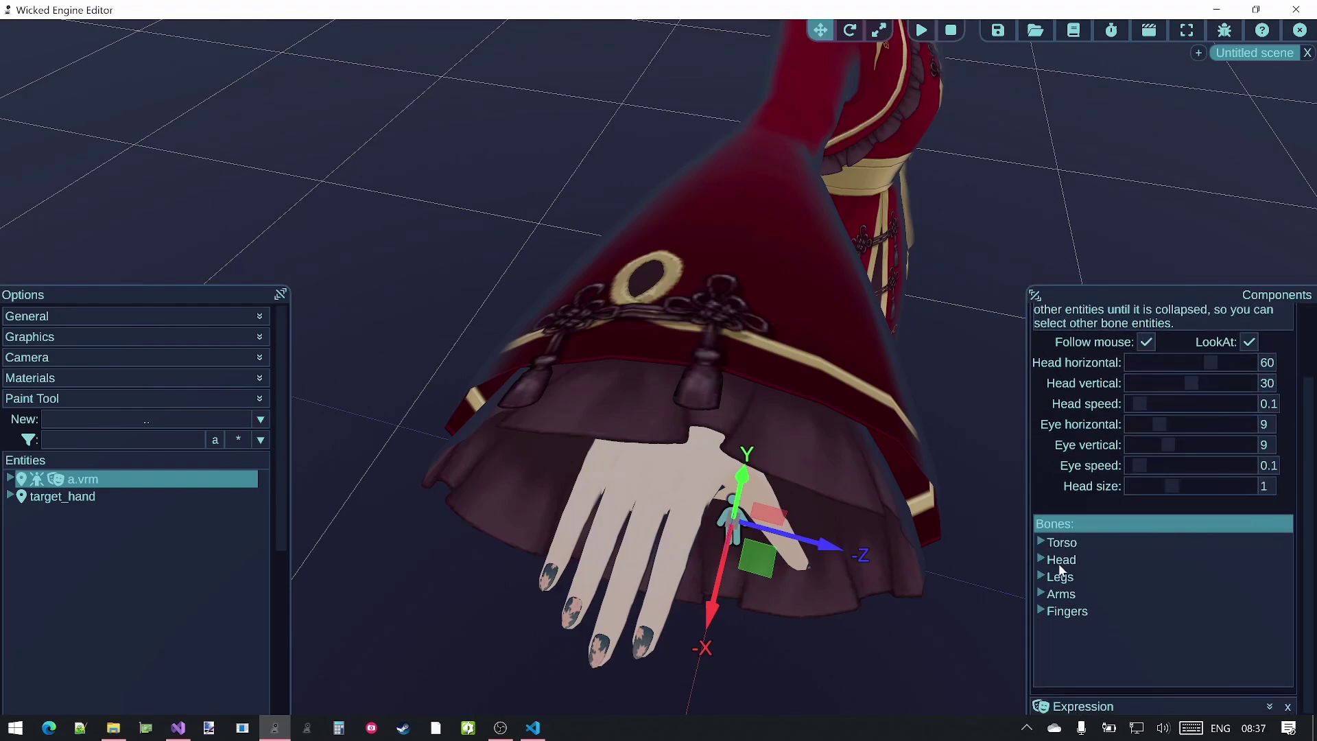
pyautogui.click(1042, 594)
pyautogui.scroll(-4, 1167, 638)
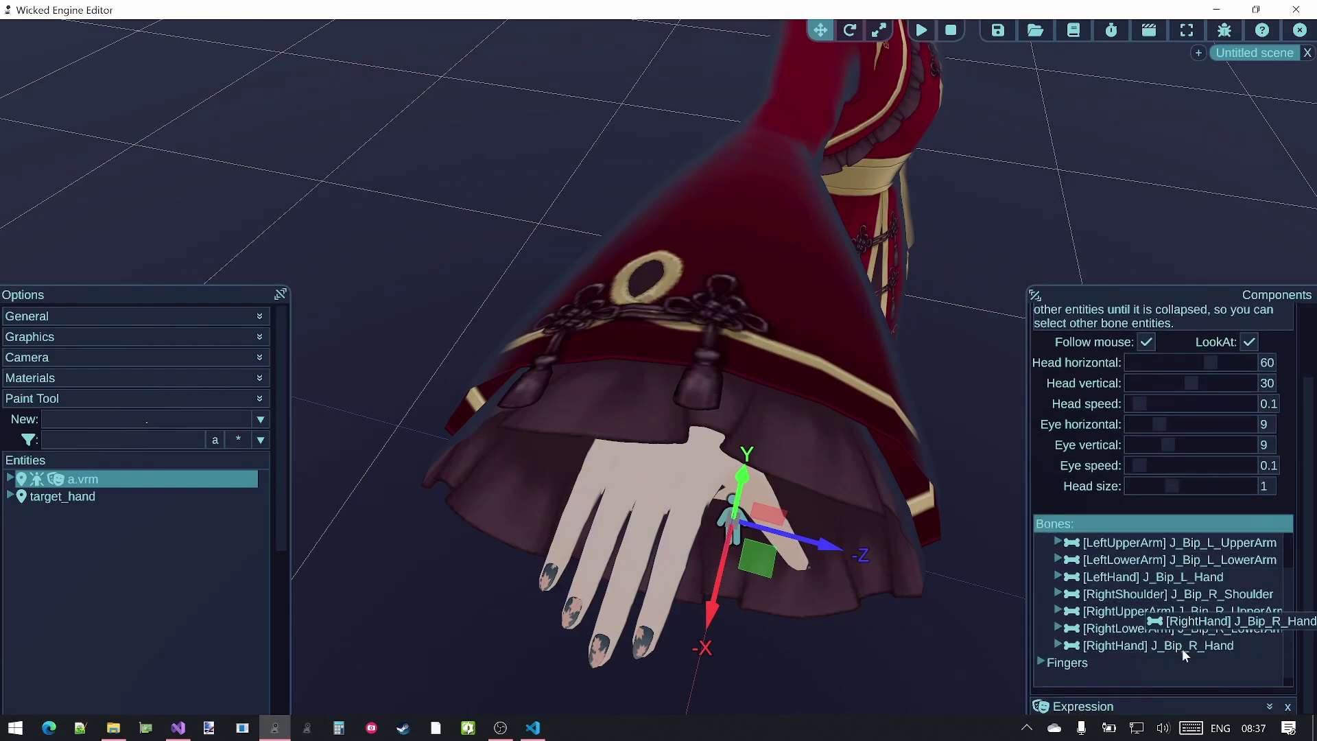
pyautogui.click(1099, 645)
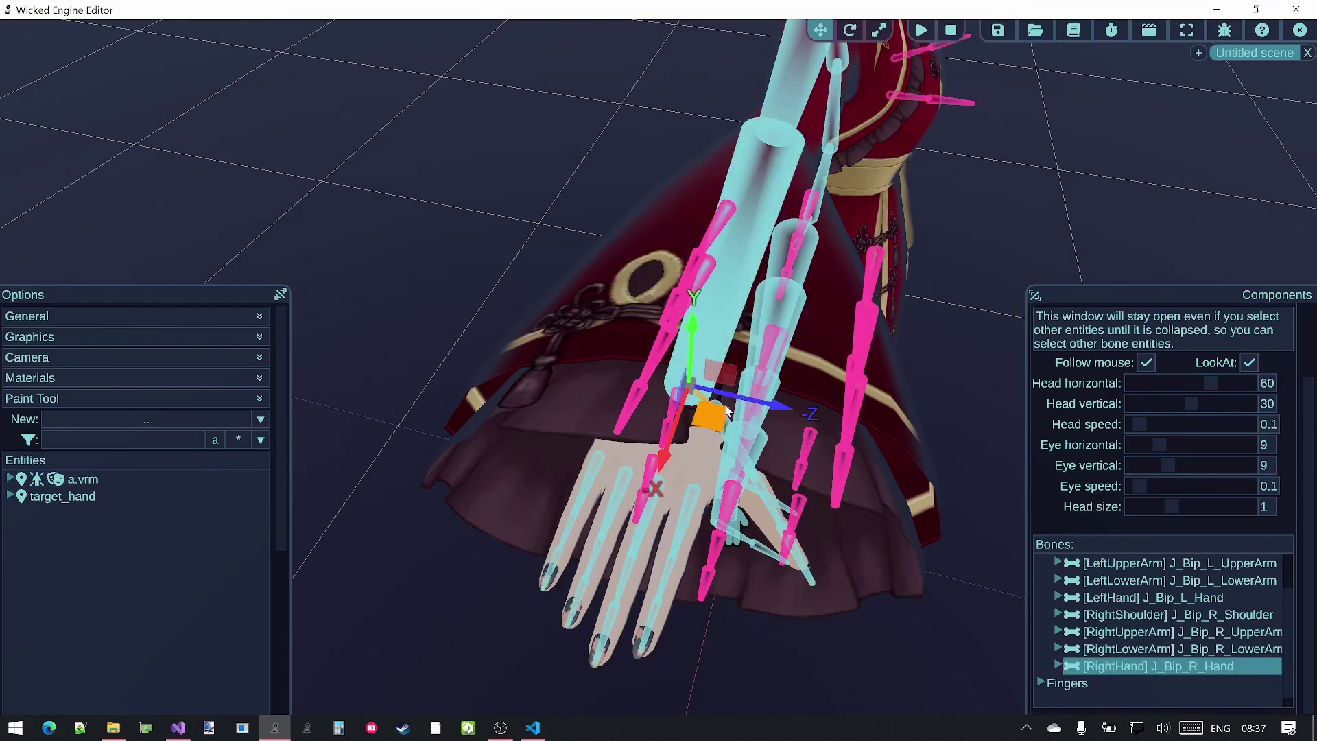
pyautogui.moveTo(795, 414); pyautogui.dragTo(751, 408, button='middle')
pyautogui.moveTo(810, 439); pyautogui.dragTo(804, 405, button='right')
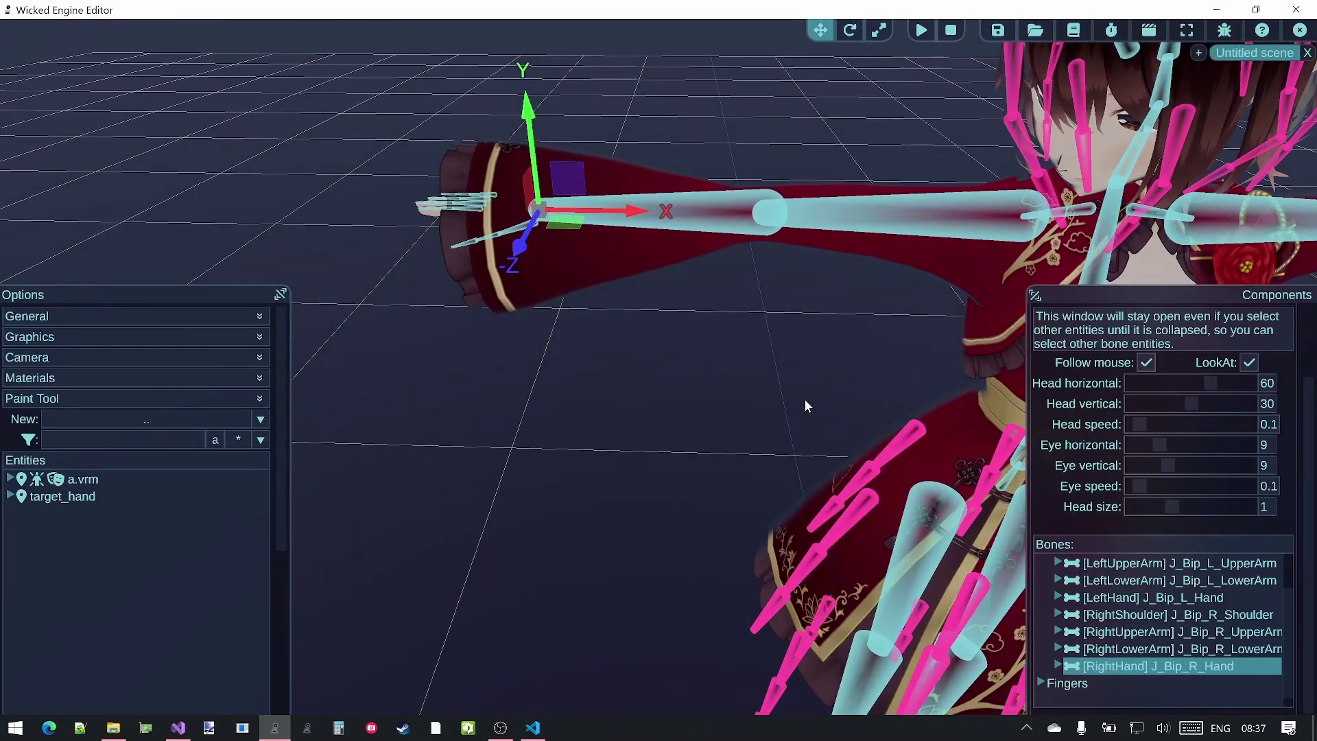
pyautogui.scroll(2, 1103, 389)
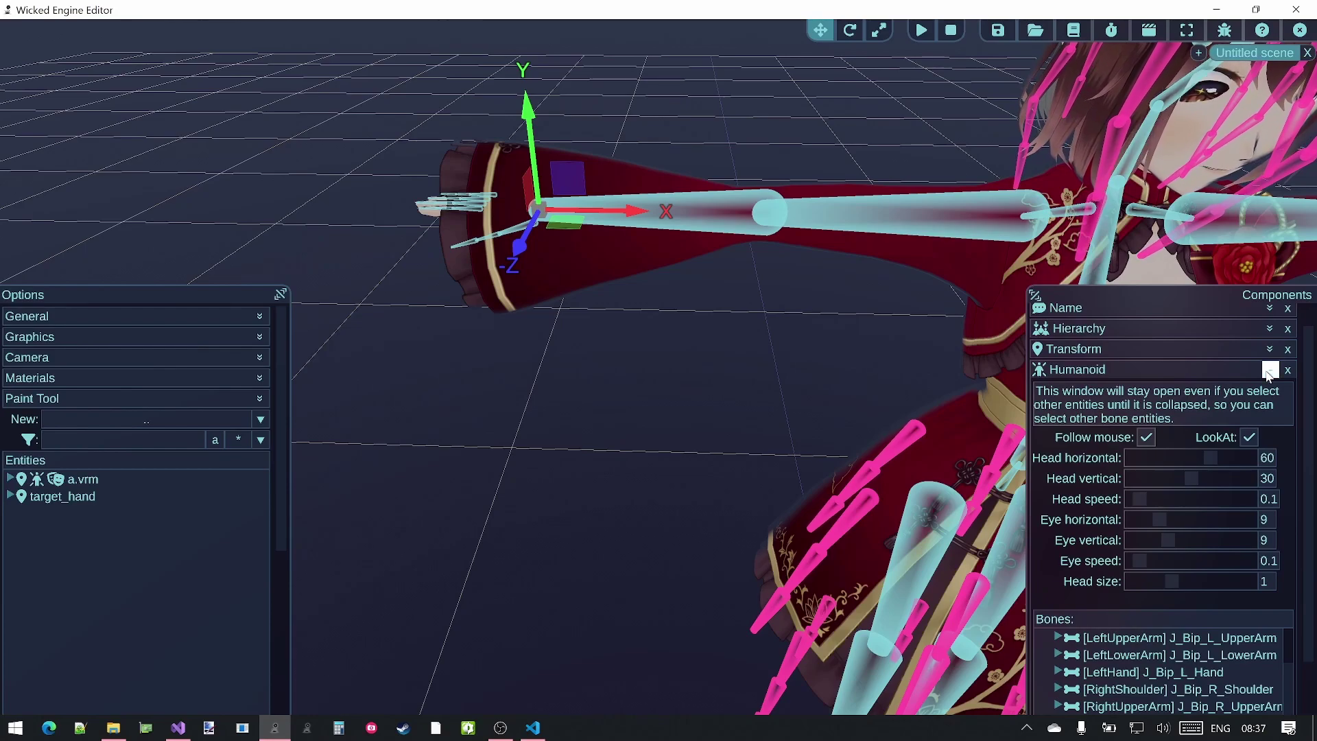
pyautogui.click(1268, 371)
# Step: Add an Inverse Kinematics component to the right hand bone
pyautogui.click(1150, 316)
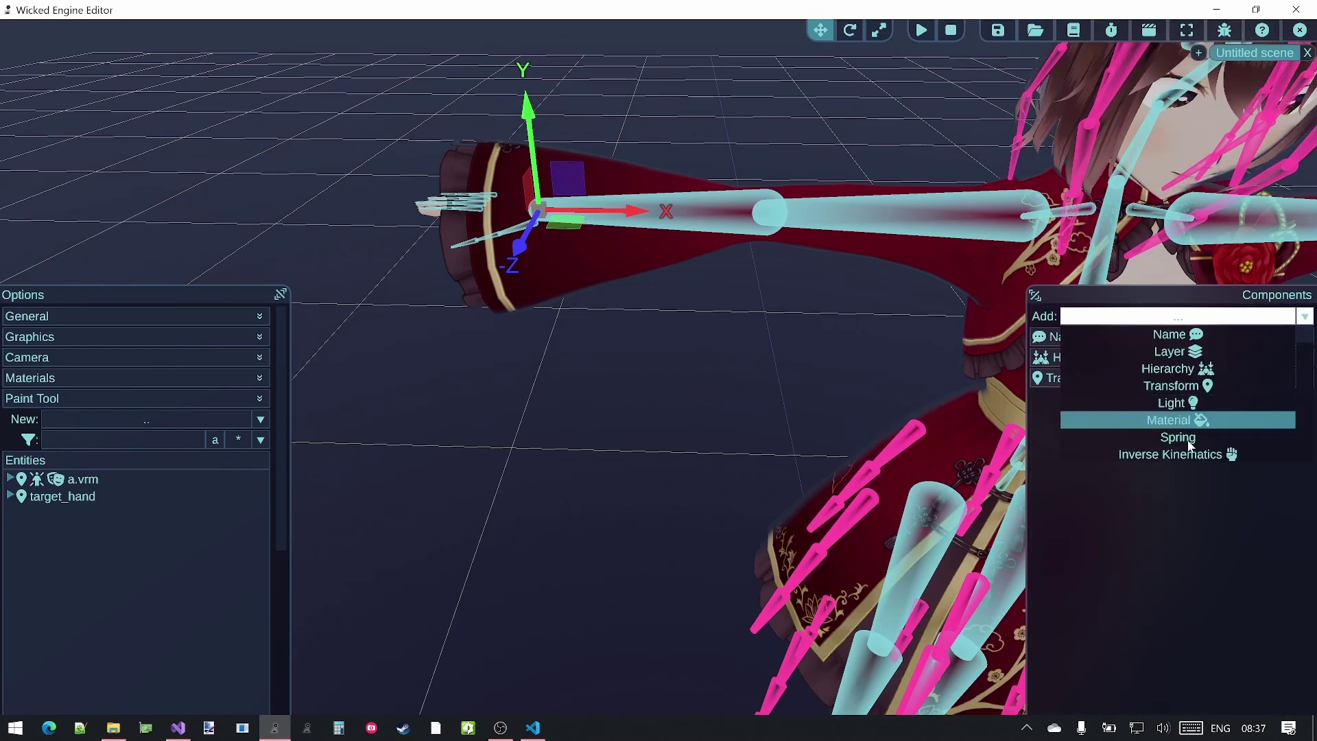
pyautogui.scroll(-2, 1184, 437)
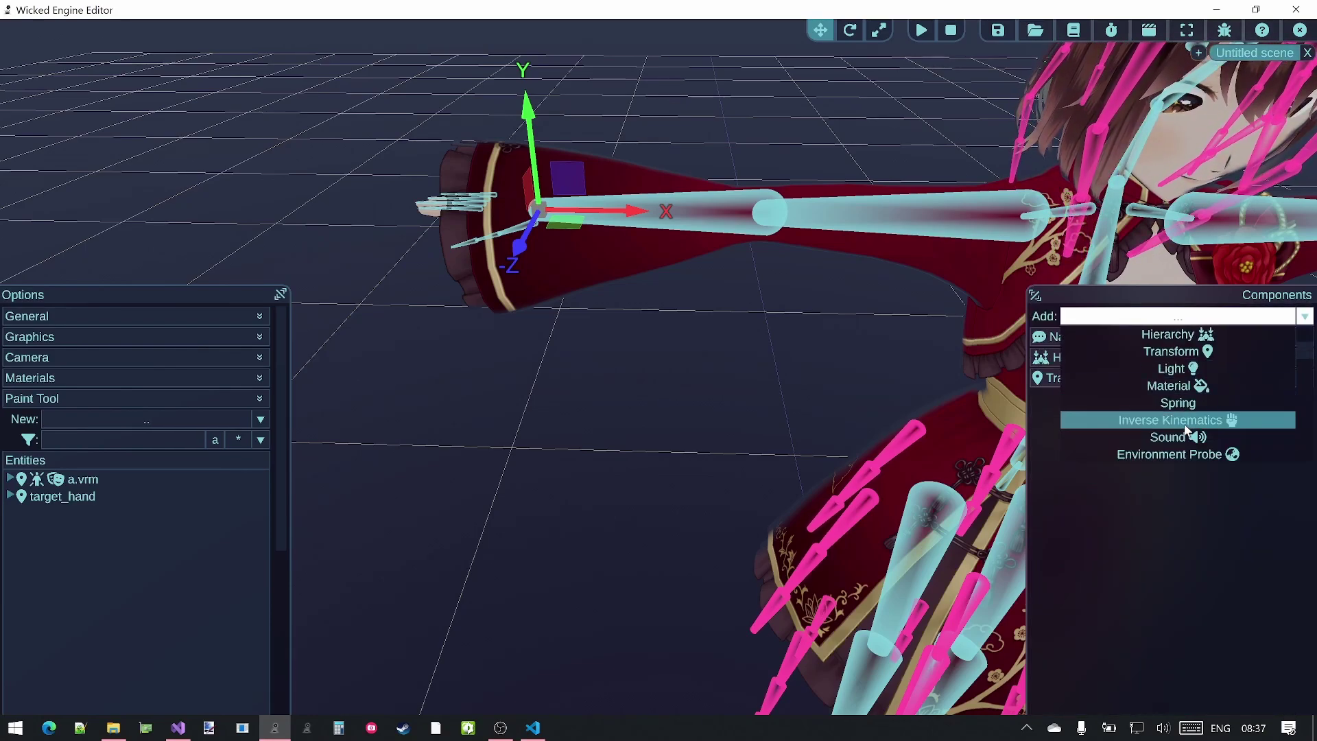
pyautogui.click(1186, 419)
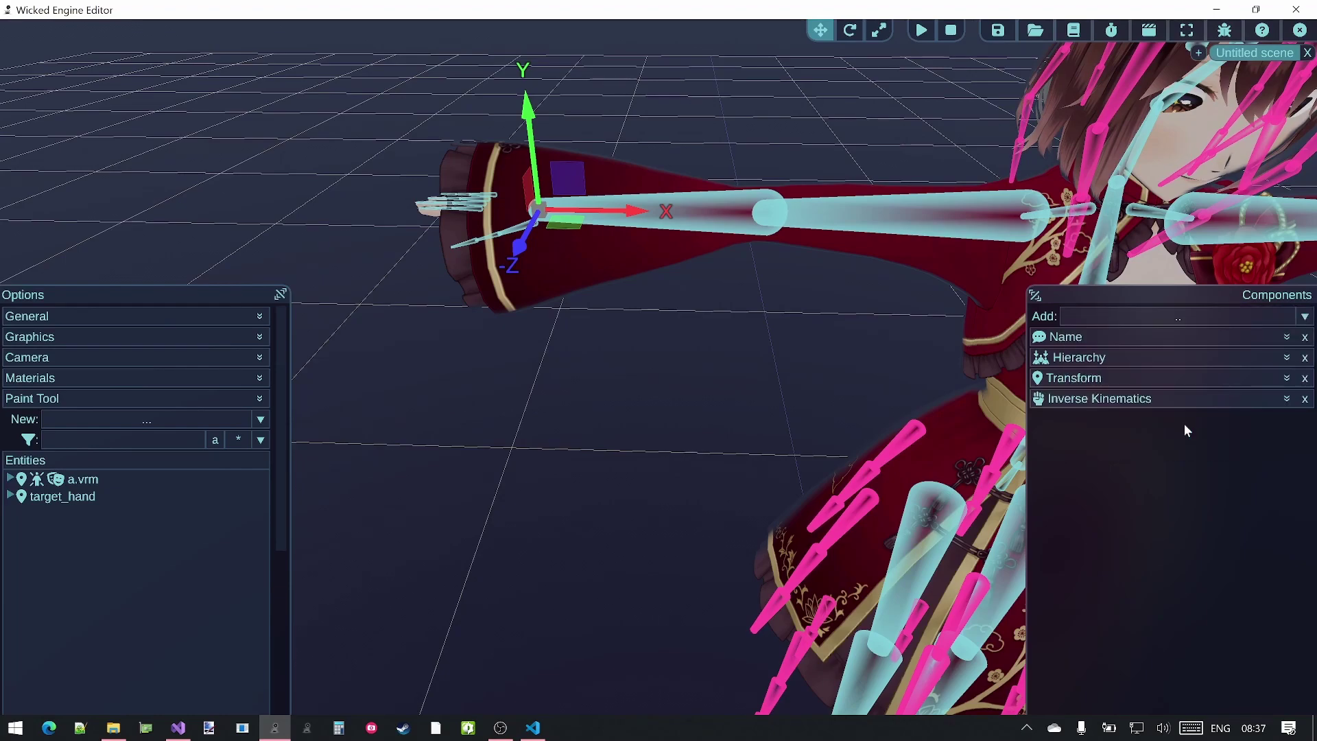
# Step: Set the inverse kinematics target to target_hand and the chain length to 2
pyautogui.click(1287, 398)
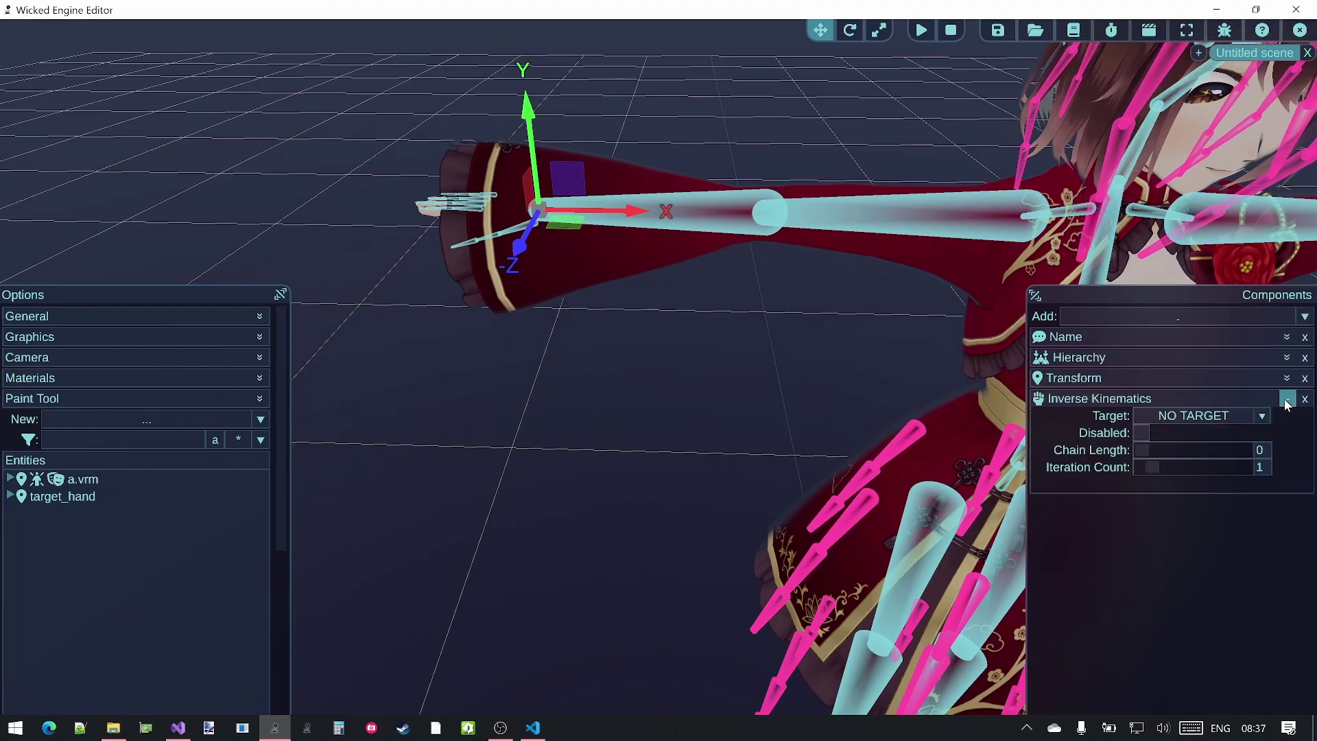
pyautogui.click(1201, 421)
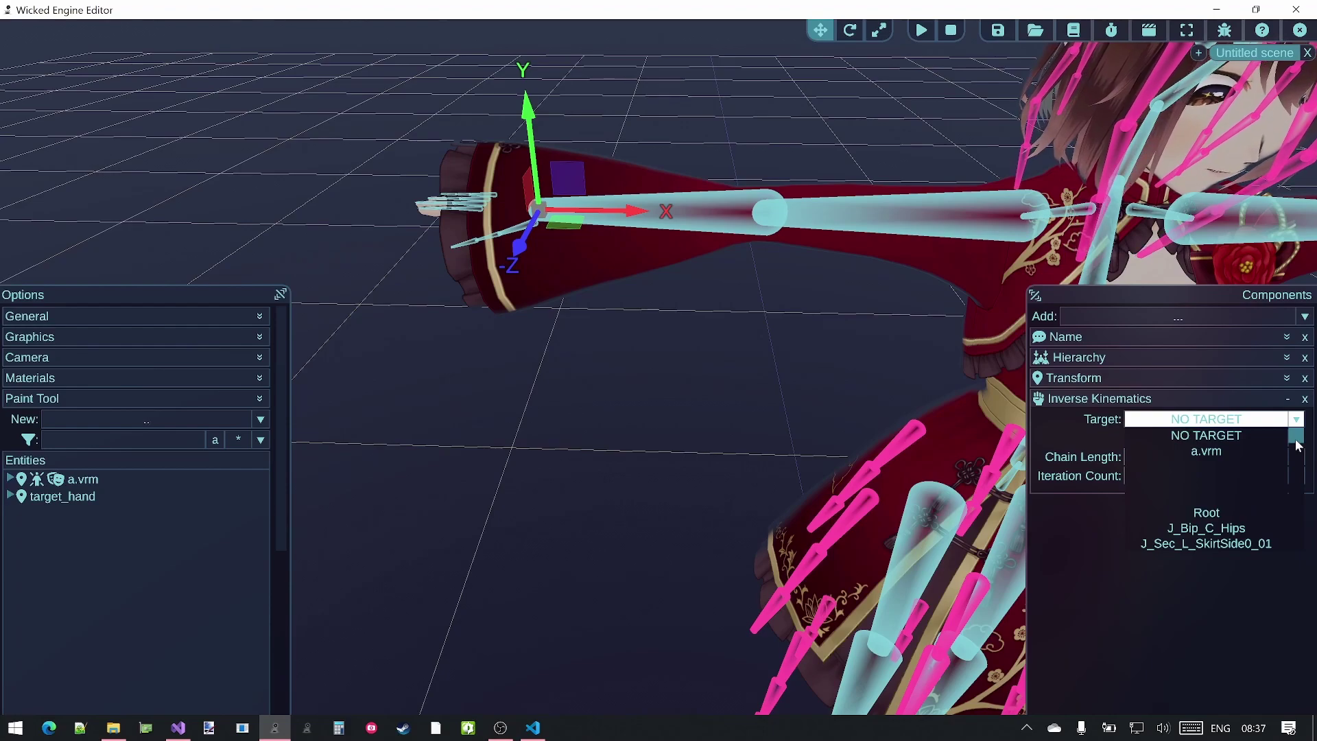
pyautogui.moveTo(1299, 445); pyautogui.dragTo(1311, 559)
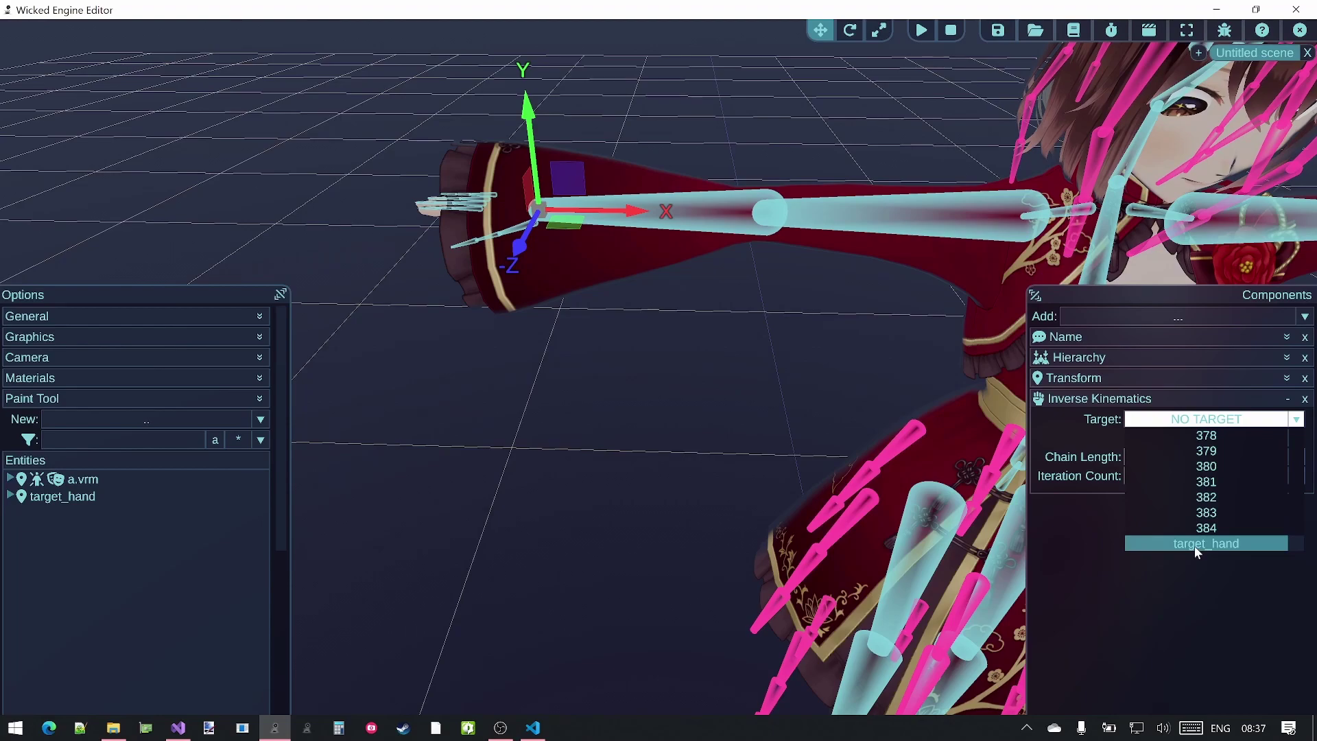
pyautogui.click(1232, 544)
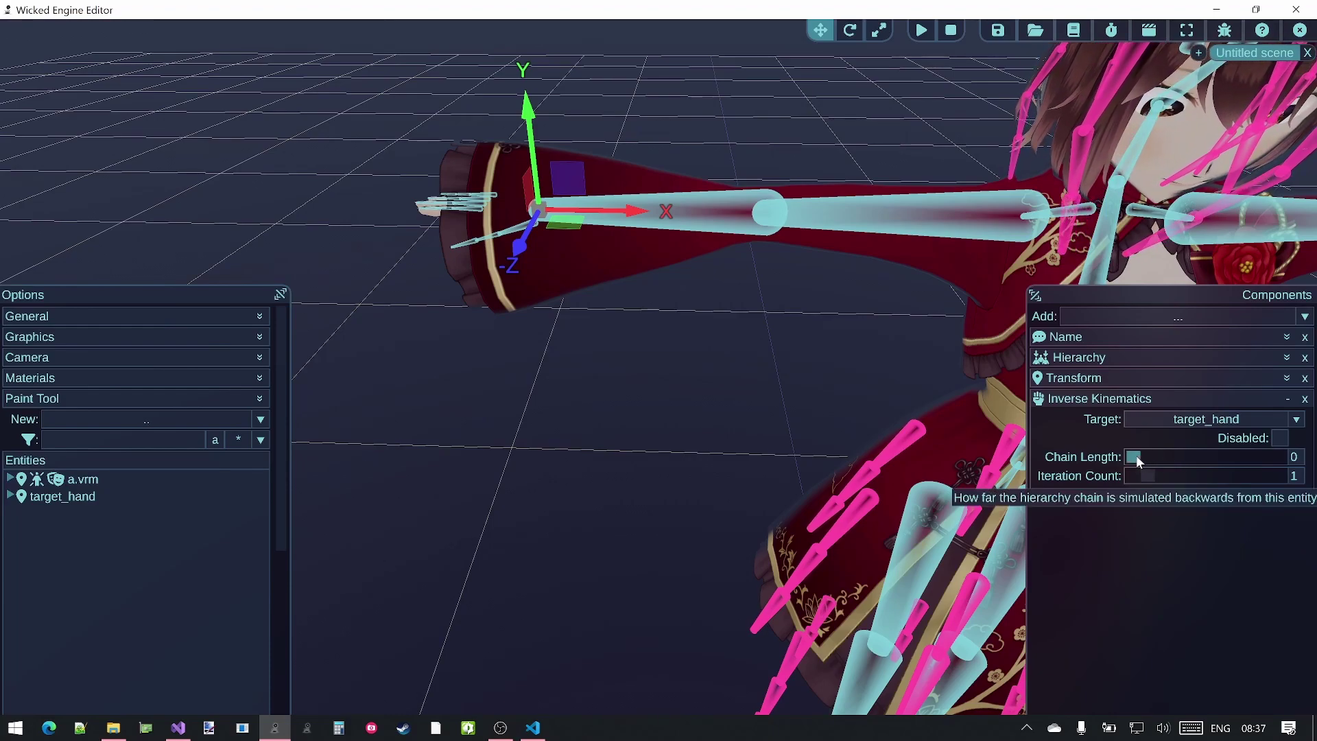
pyautogui.moveTo(1136, 455); pyautogui.dragTo(1170, 457)
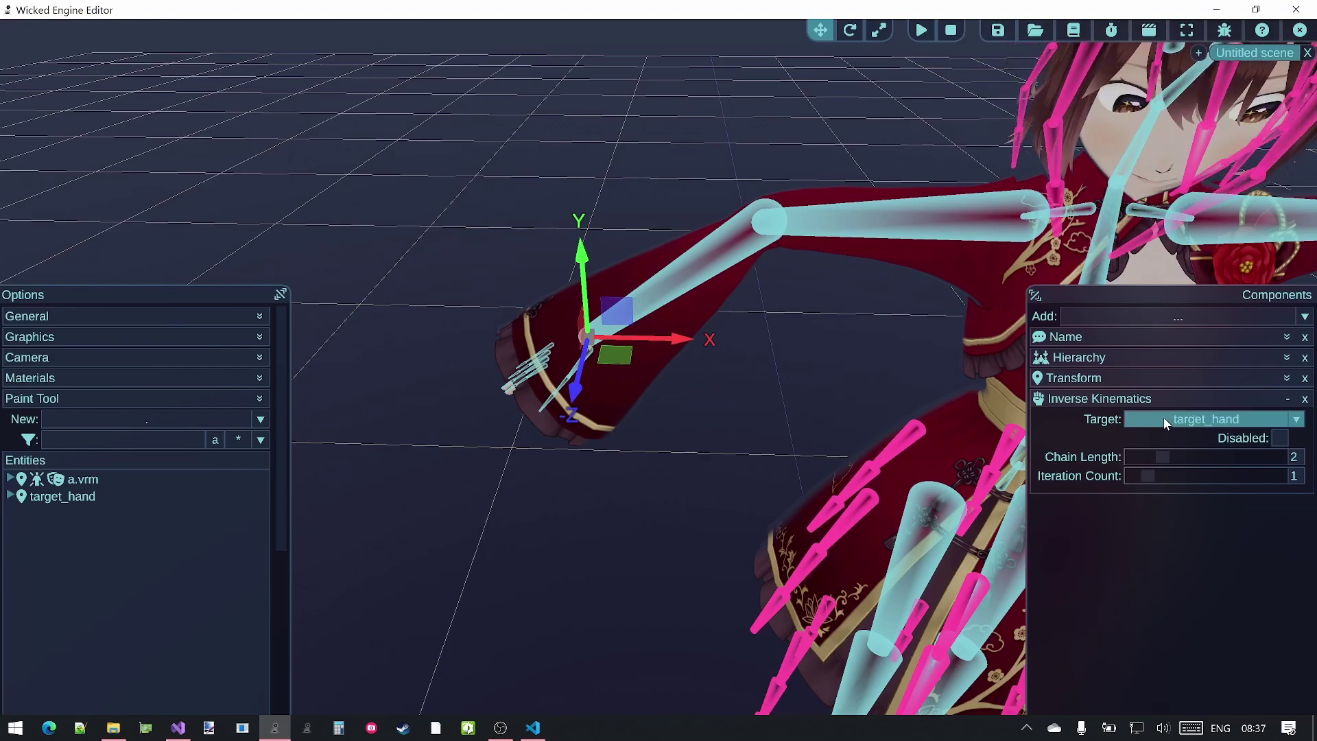
# Step: Select target_hand and move it through several positions to pose the right arm, leaving the hand forward near shoulder height
pyautogui.moveTo(87, 501); pyautogui.dragTo(85, 496)
pyautogui.click(85, 496)
pyautogui.press('a')
pyautogui.moveTo(345, 367); pyautogui.dragTo(578, 393, button='middle')
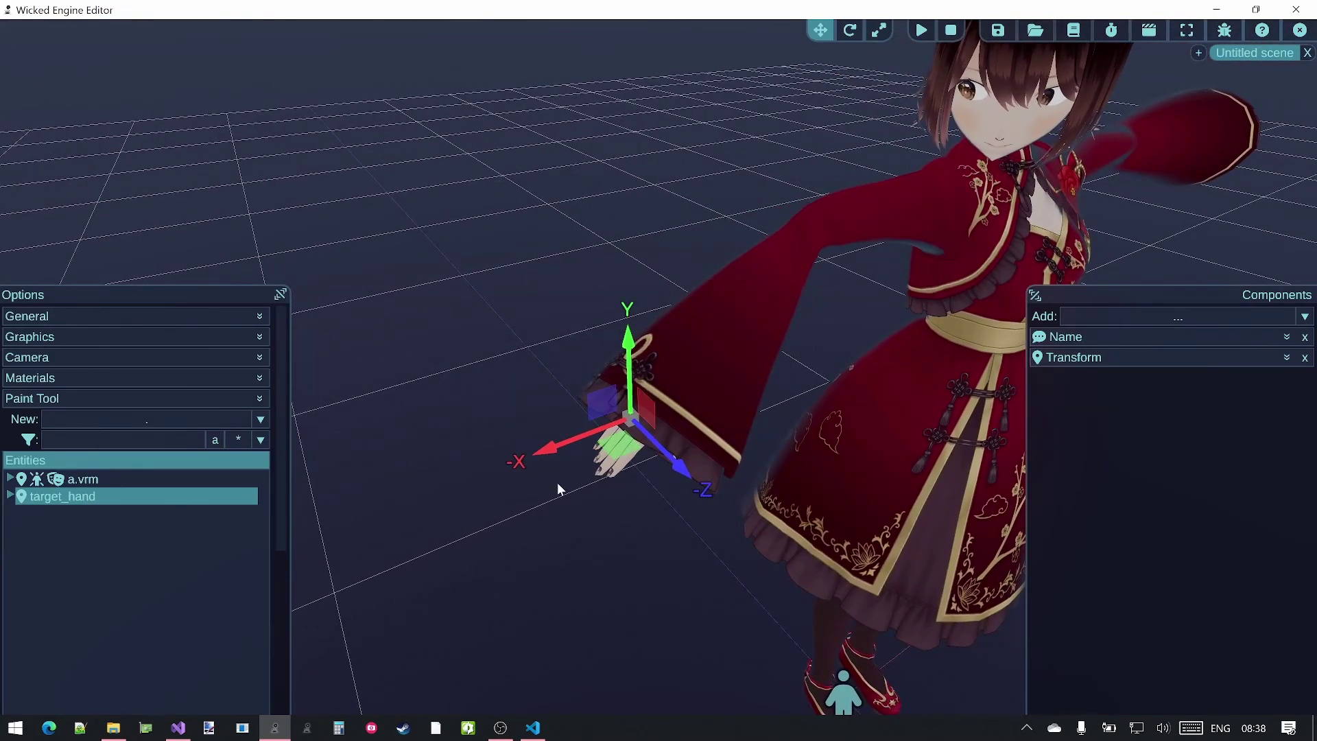
pyautogui.moveTo(648, 410); pyautogui.dragTo(669, 85)
pyautogui.moveTo(668, 85); pyautogui.dragTo(737, 158, button='middle')
pyautogui.moveTo(547, 392); pyautogui.dragTo(678, 413)
pyautogui.moveTo(678, 413); pyautogui.dragTo(677, 413, button='middle')
pyautogui.moveTo(653, 372); pyautogui.dragTo(655, 427)
pyautogui.press('d')
pyautogui.moveTo(775, 405); pyautogui.dragTo(776, 405, button='middle')
pyautogui.moveTo(604, 398); pyautogui.dragTo(549, 401, button='right')
pyautogui.moveTo(589, 425); pyautogui.dragTo(724, 405)
pyautogui.moveTo(940, 388); pyautogui.dragTo(995, 364, button='middle')
pyautogui.press('a')
pyautogui.moveTo(830, 405); pyautogui.dragTo(921, 389, button='right')
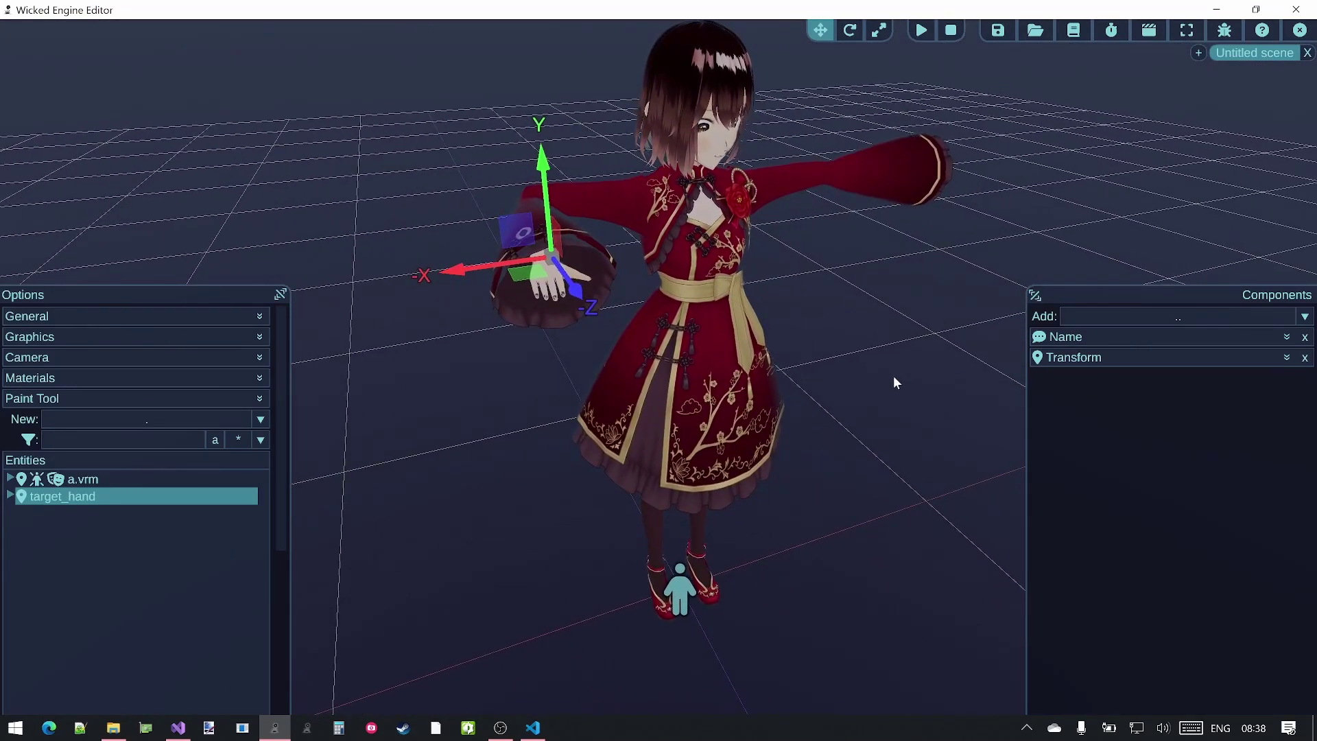
pyautogui.click(217, 439)
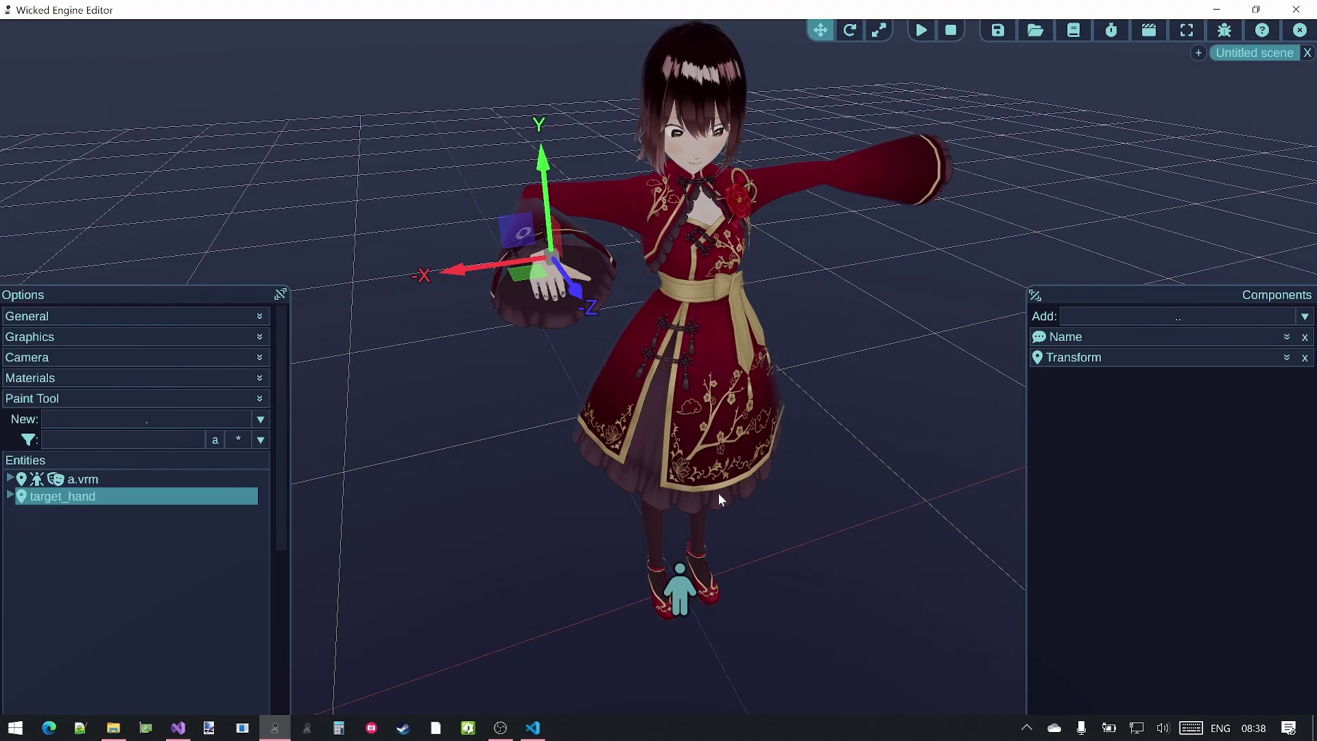
# Step: Create a new transform entity in the scene and rename it target_foot
pyautogui.moveTo(609, 367)
pyautogui.mouseDown(button='middle')
pyautogui.moveTo(625, 368)
pyautogui.moveTo(609, 368)
pyautogui.mouseUp(button='middle')
pyautogui.click(163, 420)
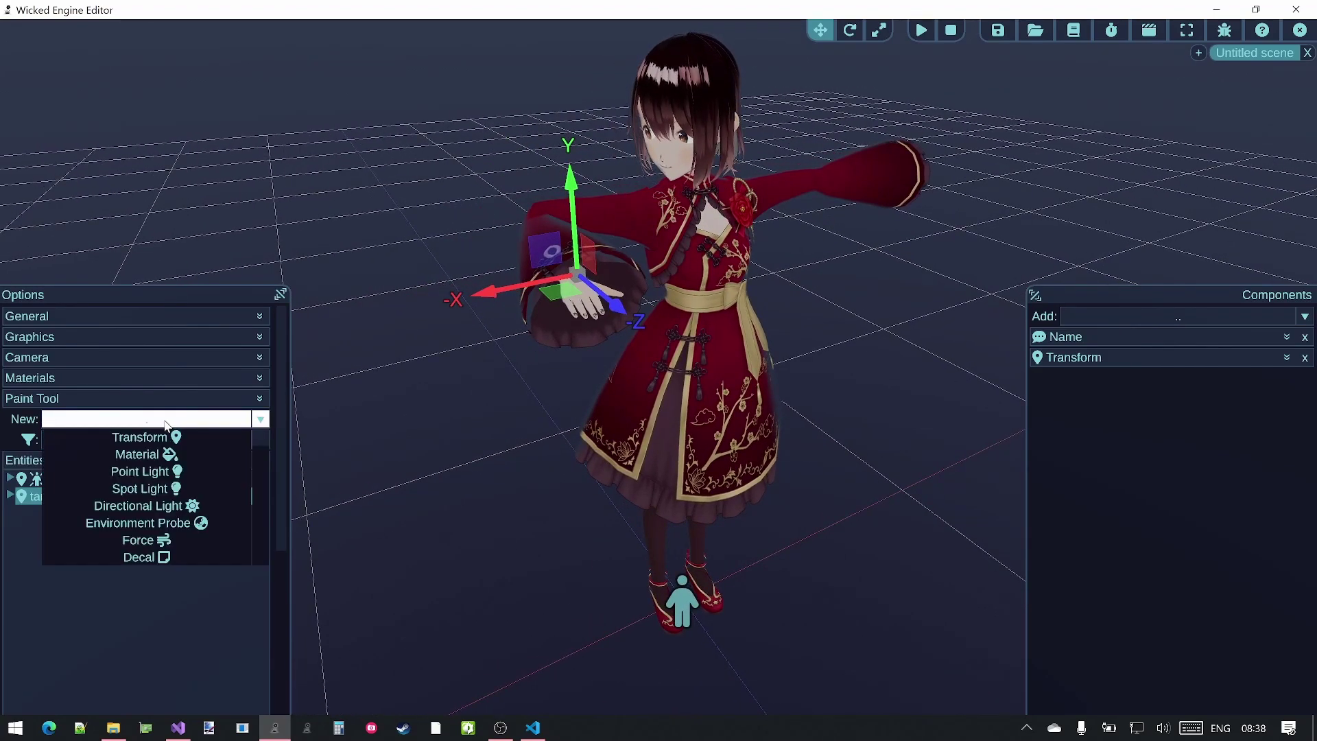
pyautogui.click(160, 439)
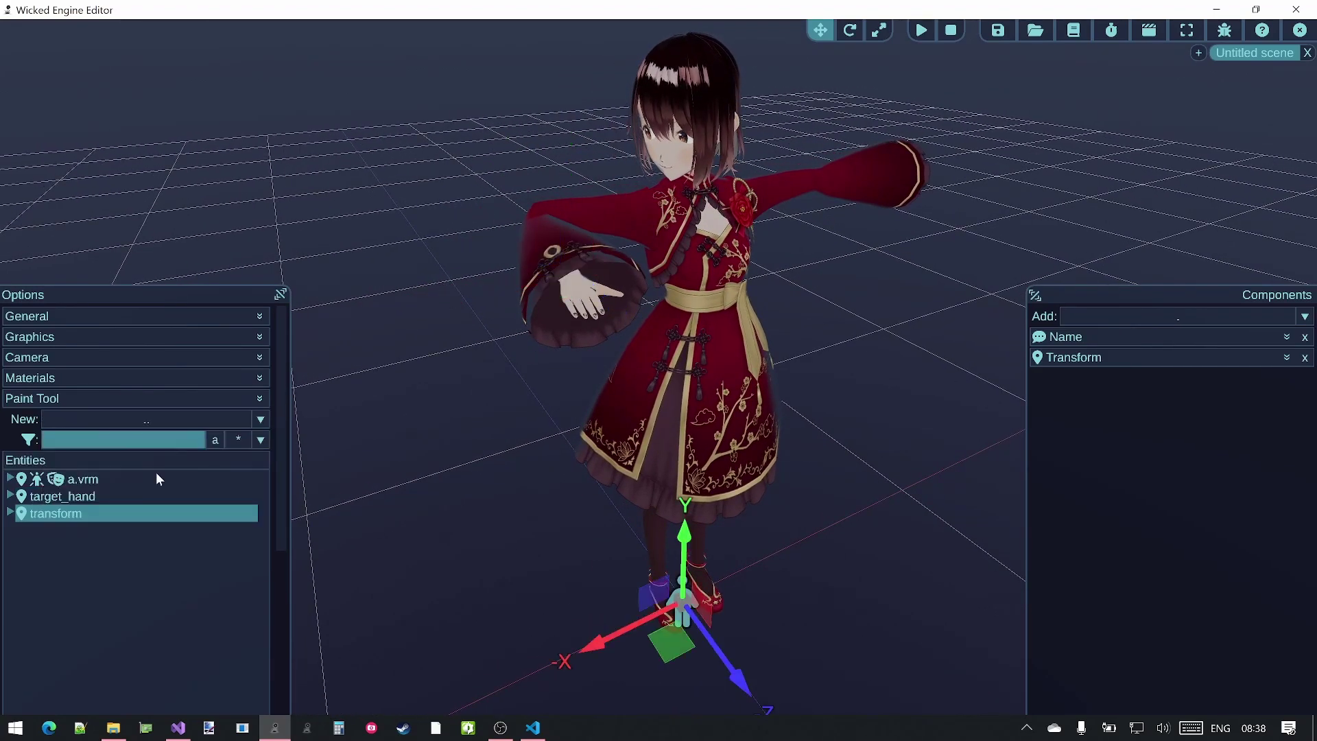
pyautogui.click(1287, 338)
pyautogui.click(1153, 359)
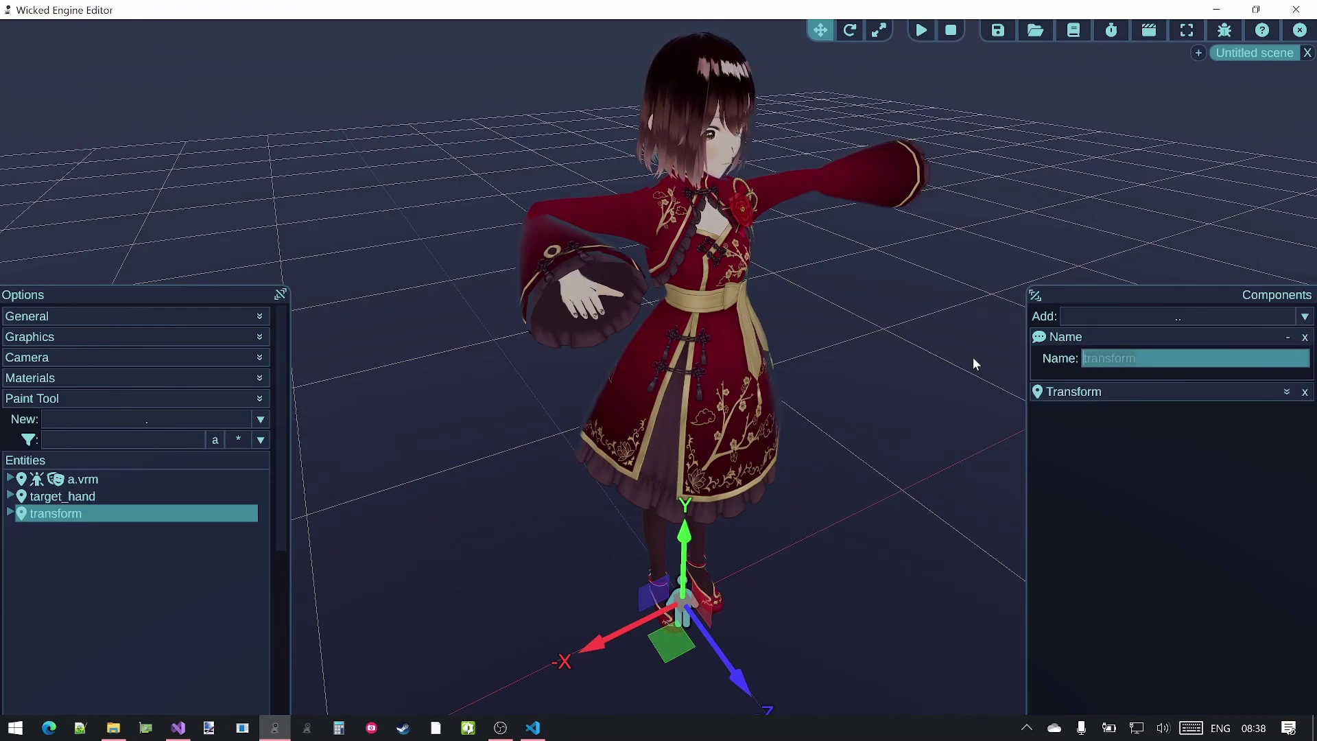
pyautogui.write('target_foot')
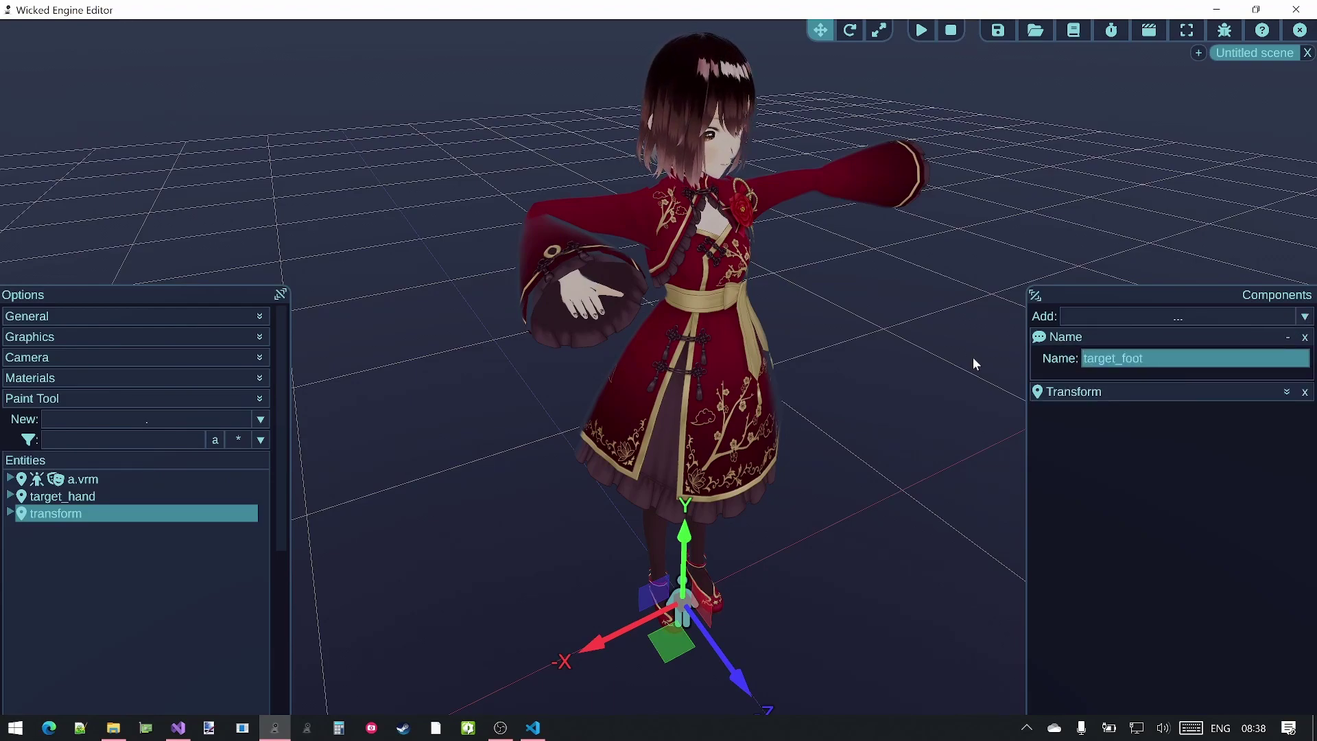
pyautogui.press('Return')
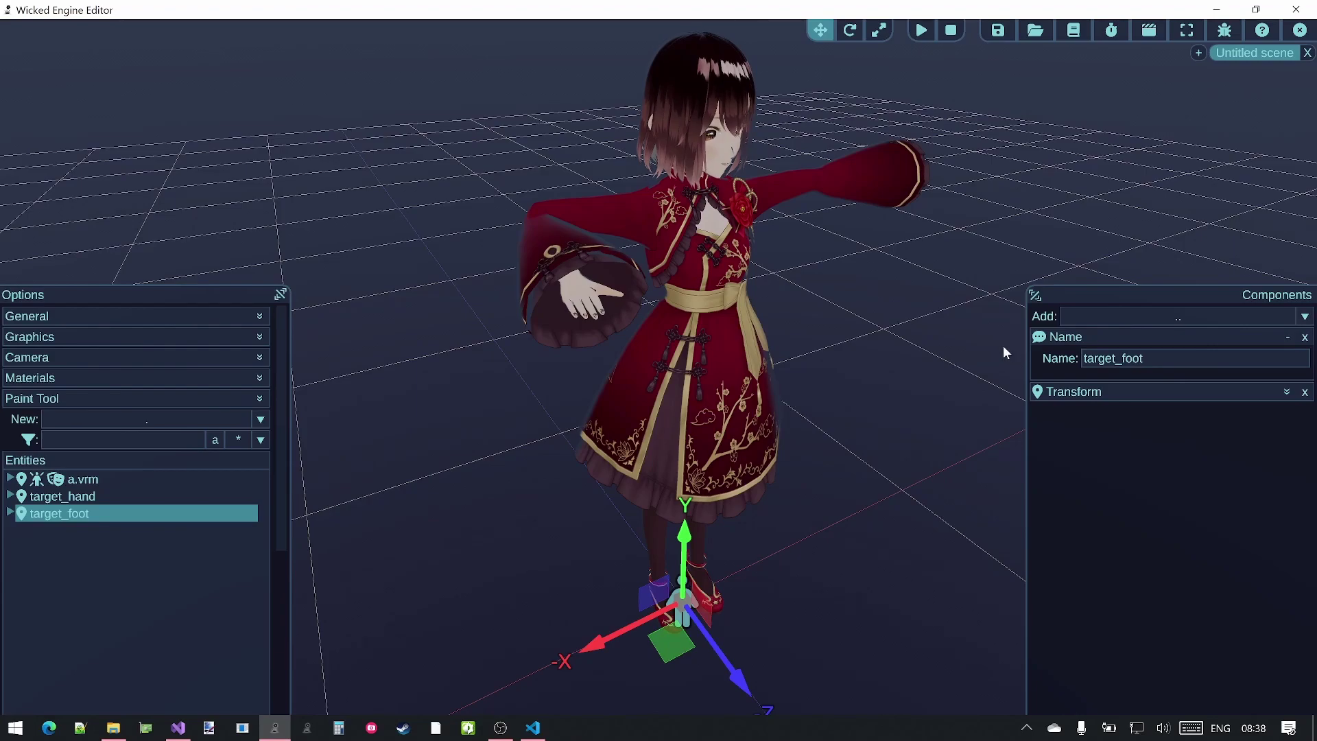
# Step: Select the right foot bone (J_Bip_R_Foot) of the character's armature and add an Inverse Kinematics component to it
pyautogui.rightClick(681, 623)
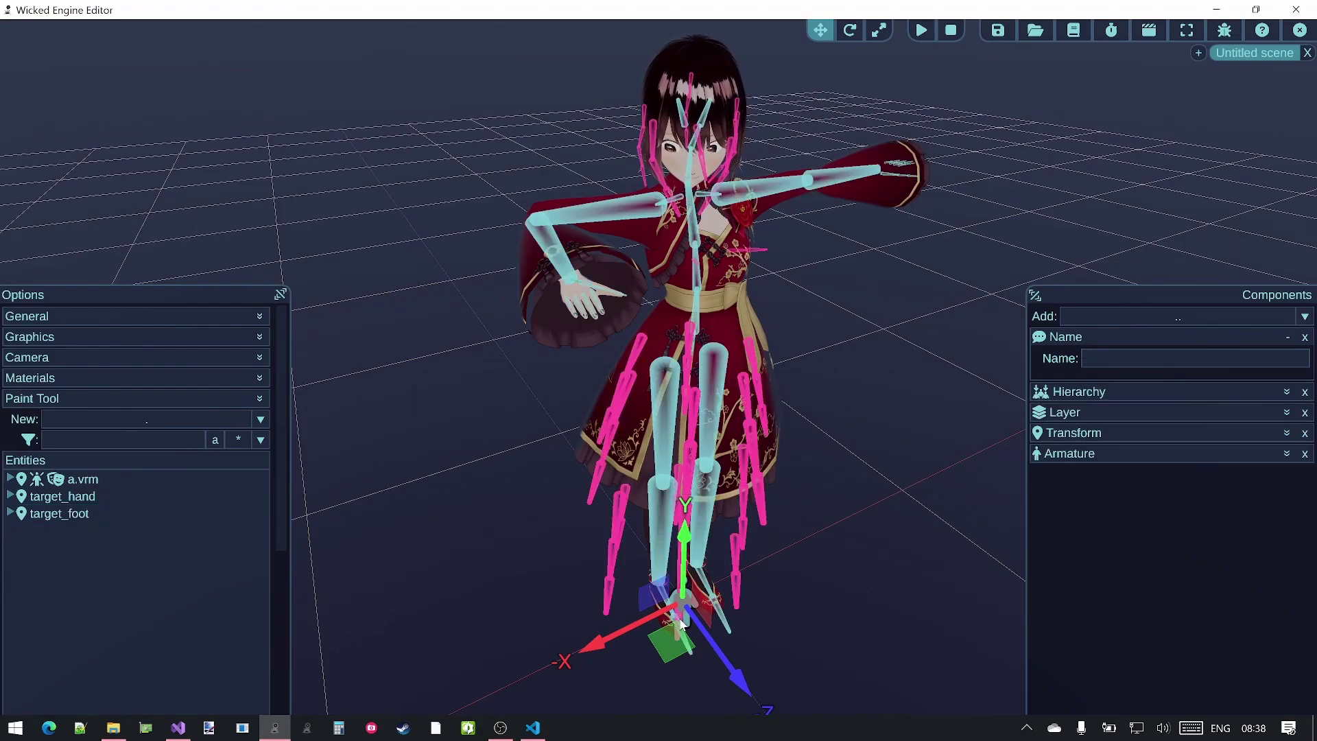
pyautogui.press('w')
pyautogui.moveTo(681, 623); pyautogui.dragTo(705, 577, button='middle')
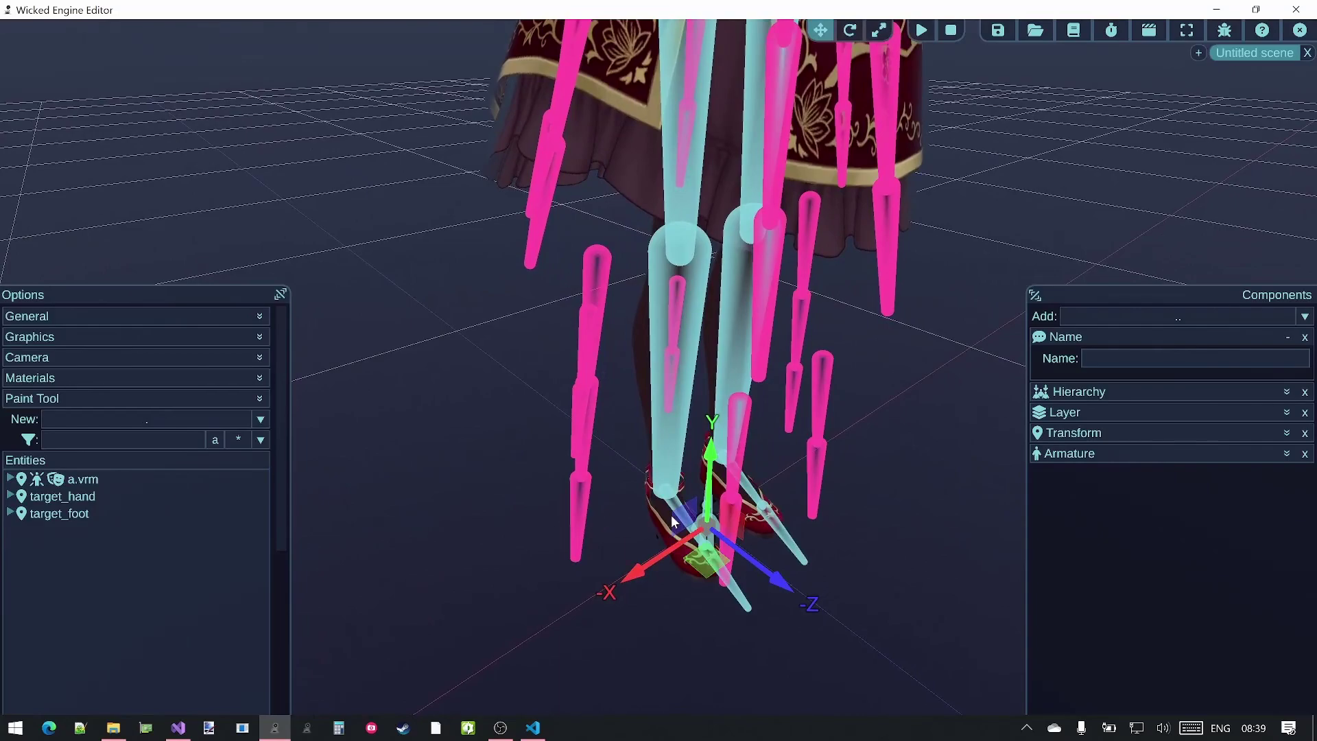
pyautogui.rightClick(680, 516)
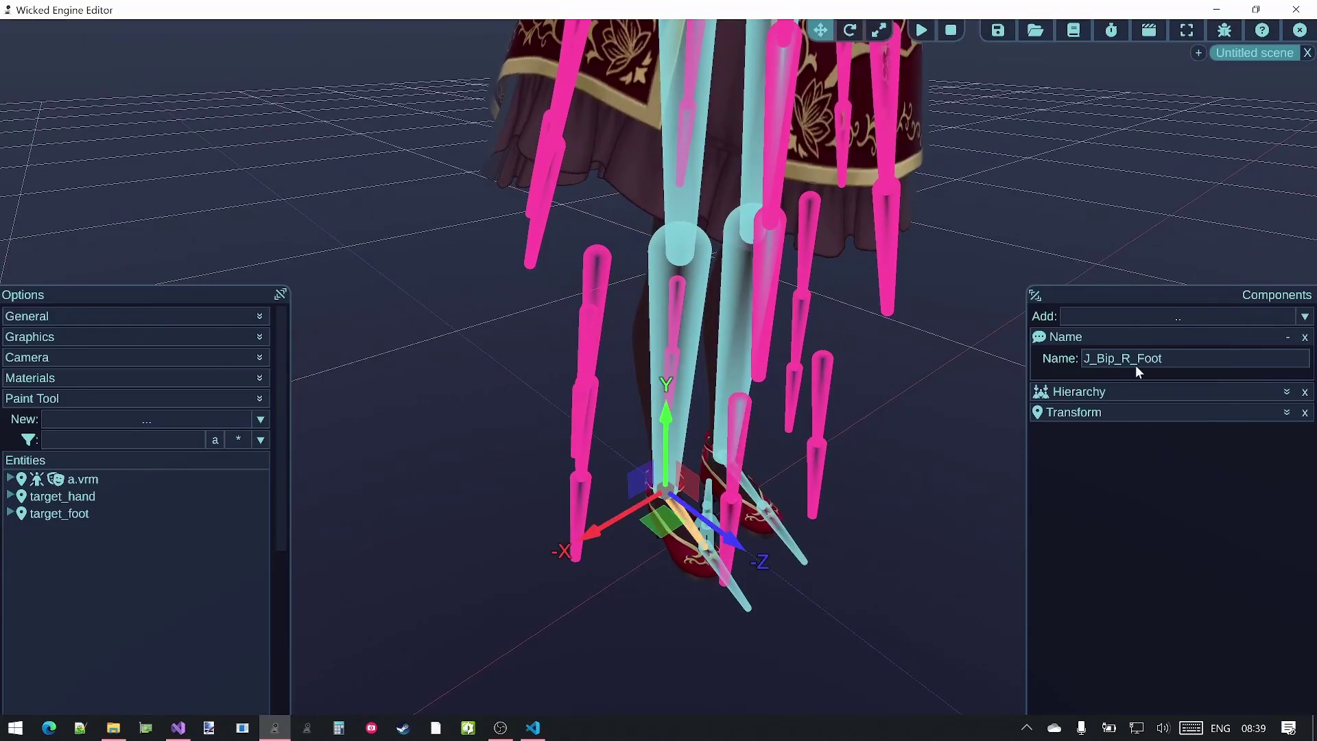
pyautogui.click(1219, 318)
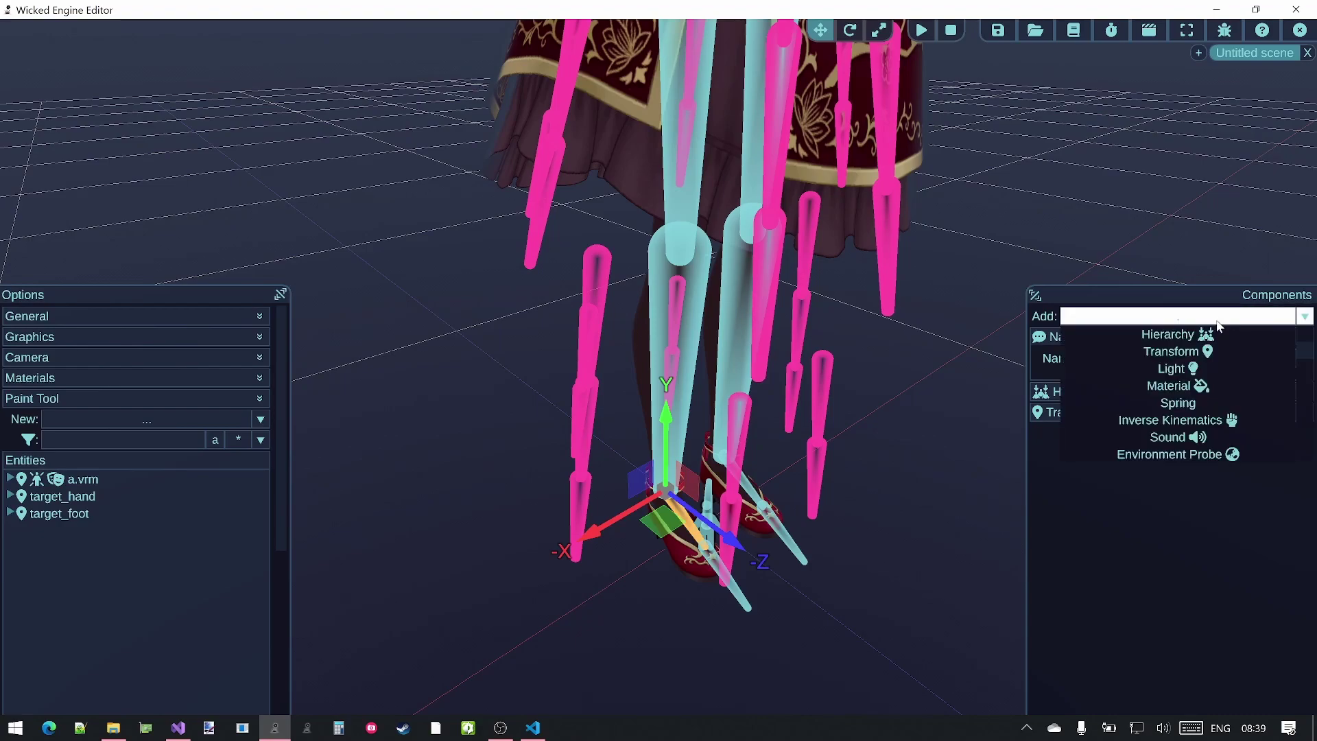
pyautogui.click(1195, 420)
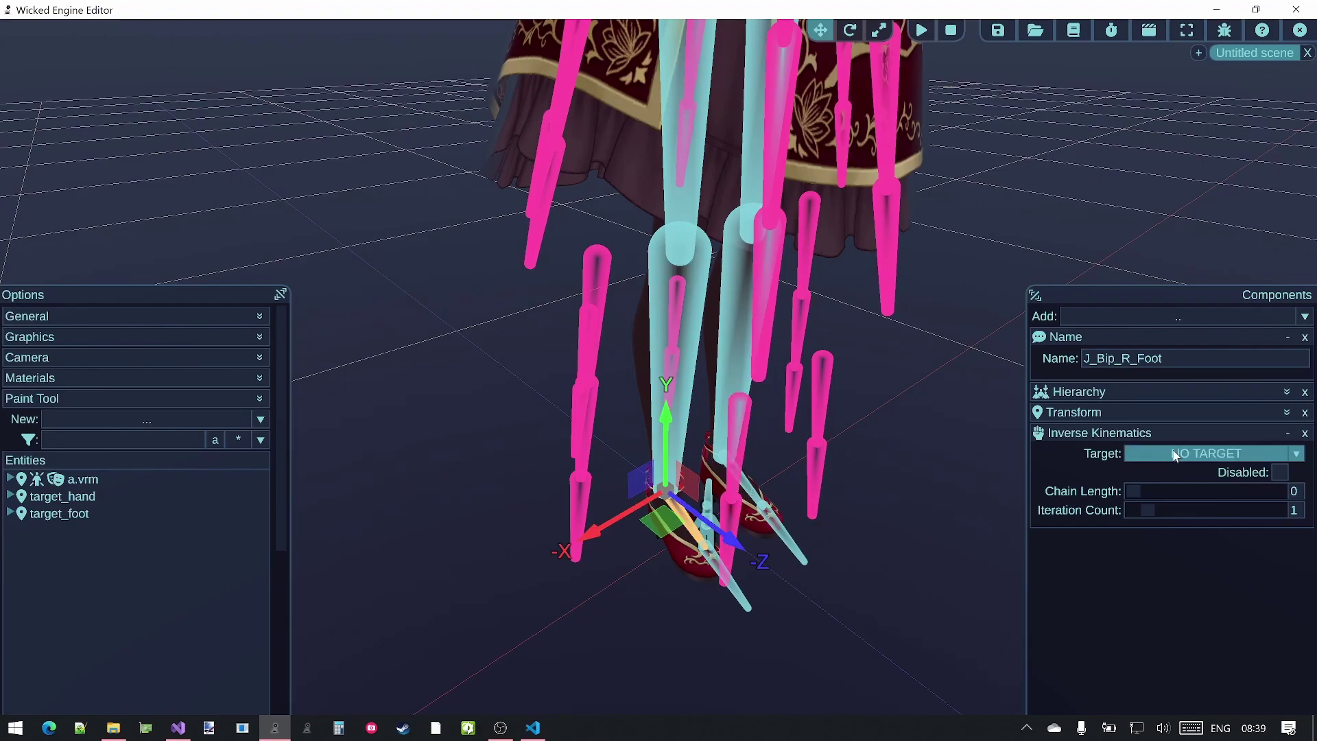
# Step: Set the right foot's inverse kinematics target to target_foot and the chain length to 2
pyautogui.click(1282, 454)
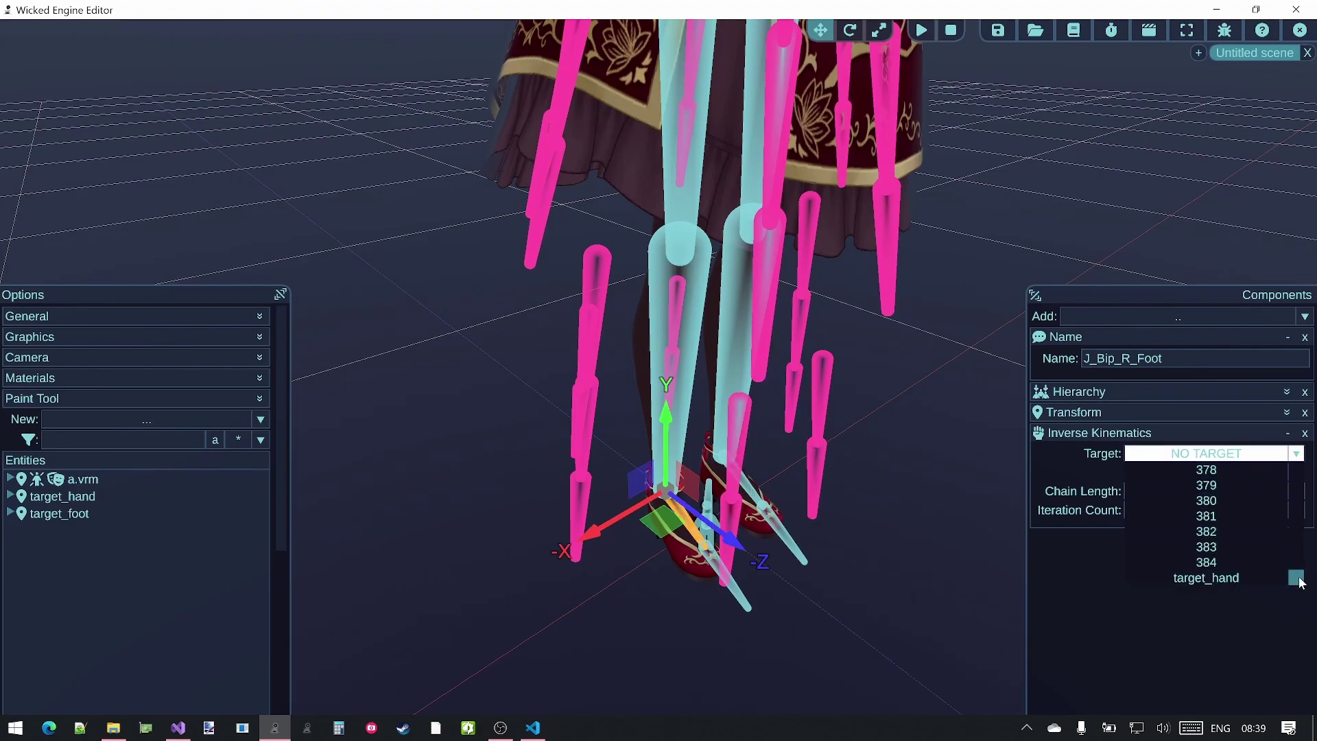
pyautogui.scroll(-1, 1232, 578)
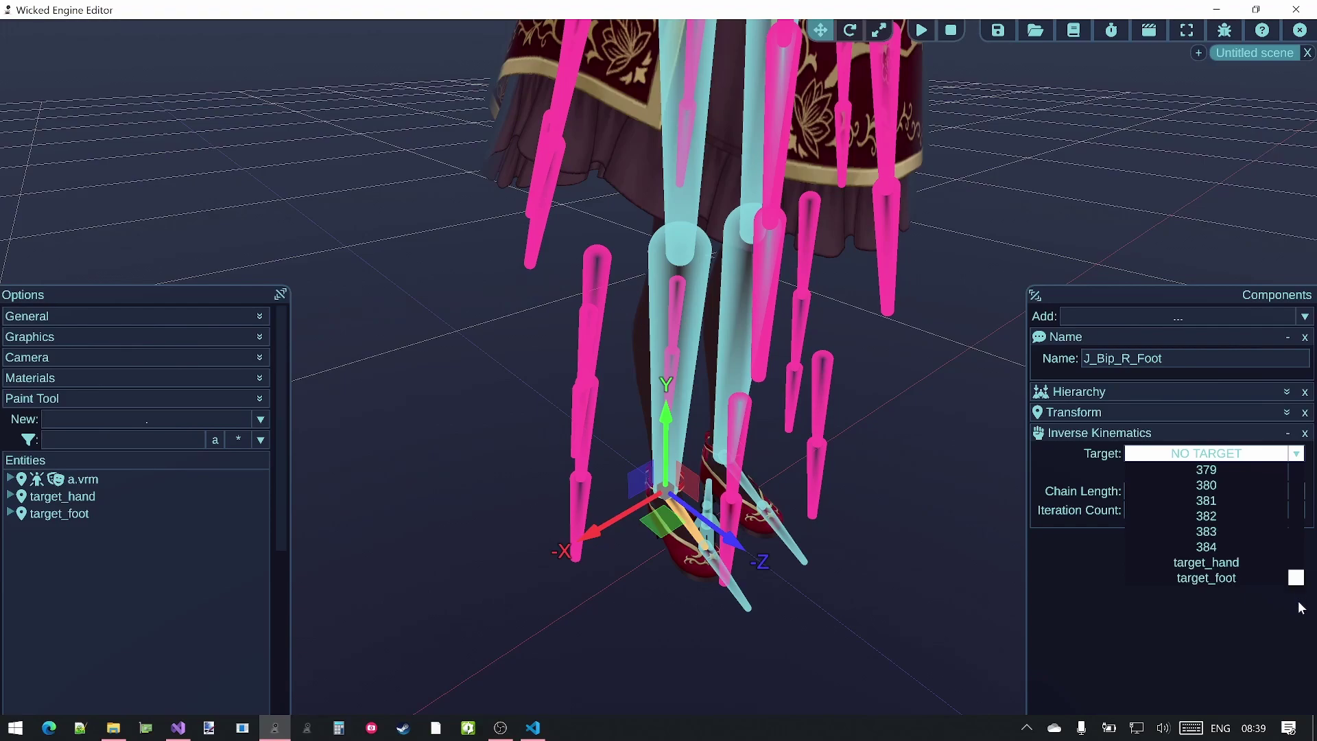
pyautogui.click(1231, 581)
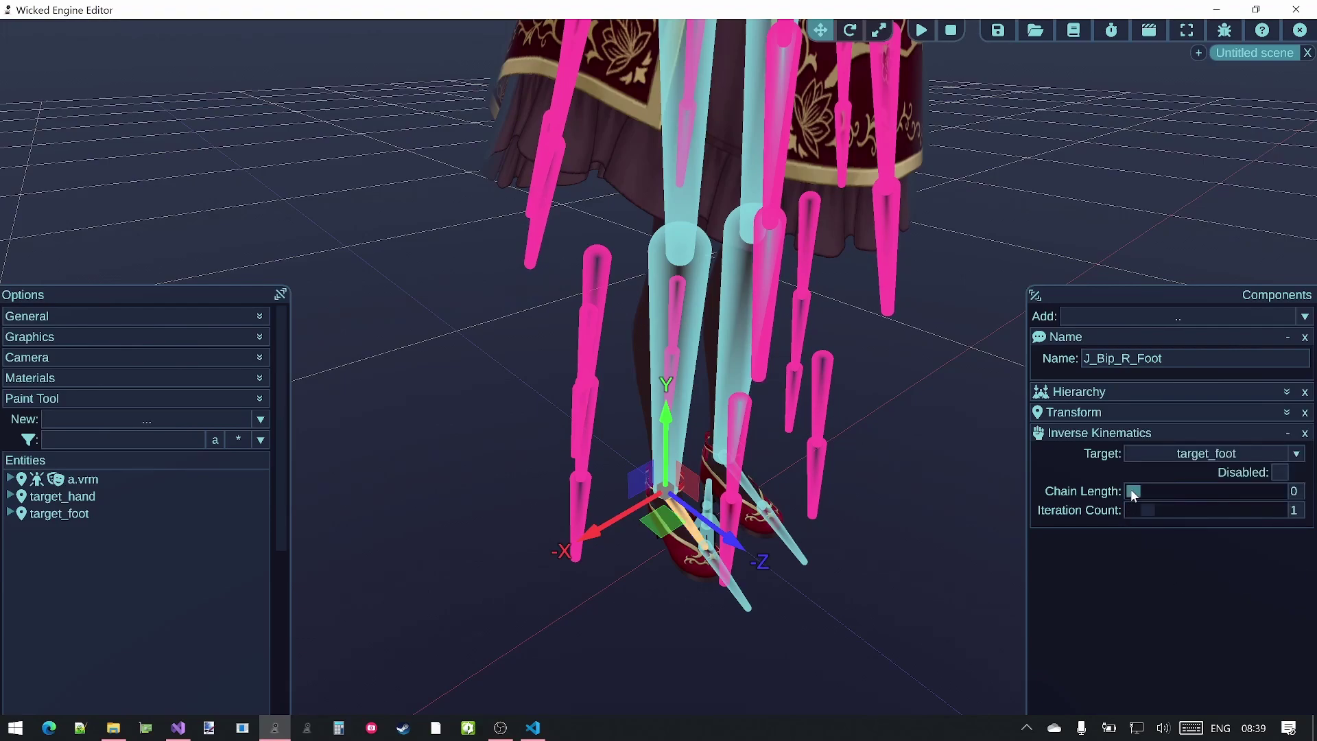
pyautogui.moveTo(1131, 488); pyautogui.dragTo(1167, 489)
# Step: Select target_foot, raise it in front of the character to lift the right leg, lower it, and shift it along the X axis
pyautogui.moveTo(981, 433); pyautogui.dragTo(926, 420, button='middle')
pyautogui.moveTo(981, 434); pyautogui.dragTo(980, 435, button='right')
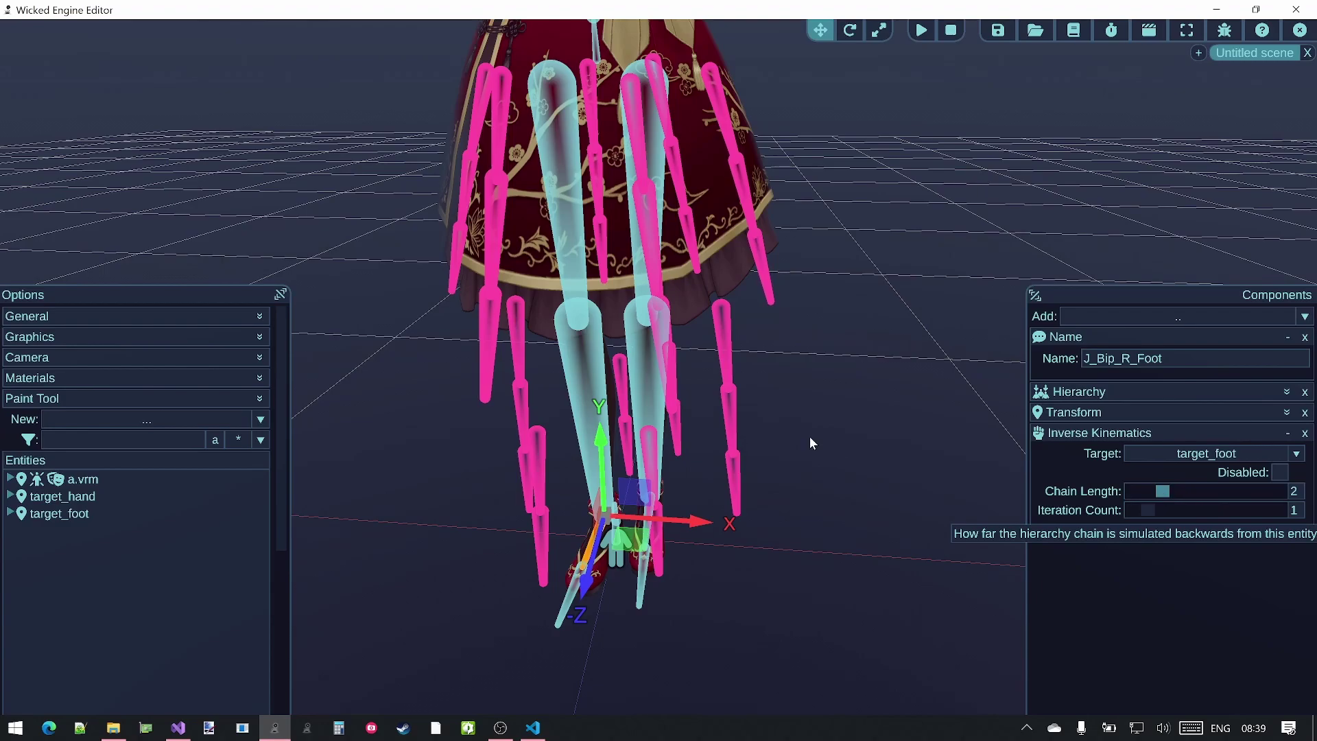
pyautogui.moveTo(501, 348); pyautogui.dragTo(506, 347, button='middle')
pyautogui.moveTo(491, 347); pyautogui.dragTo(694, 401, button='right')
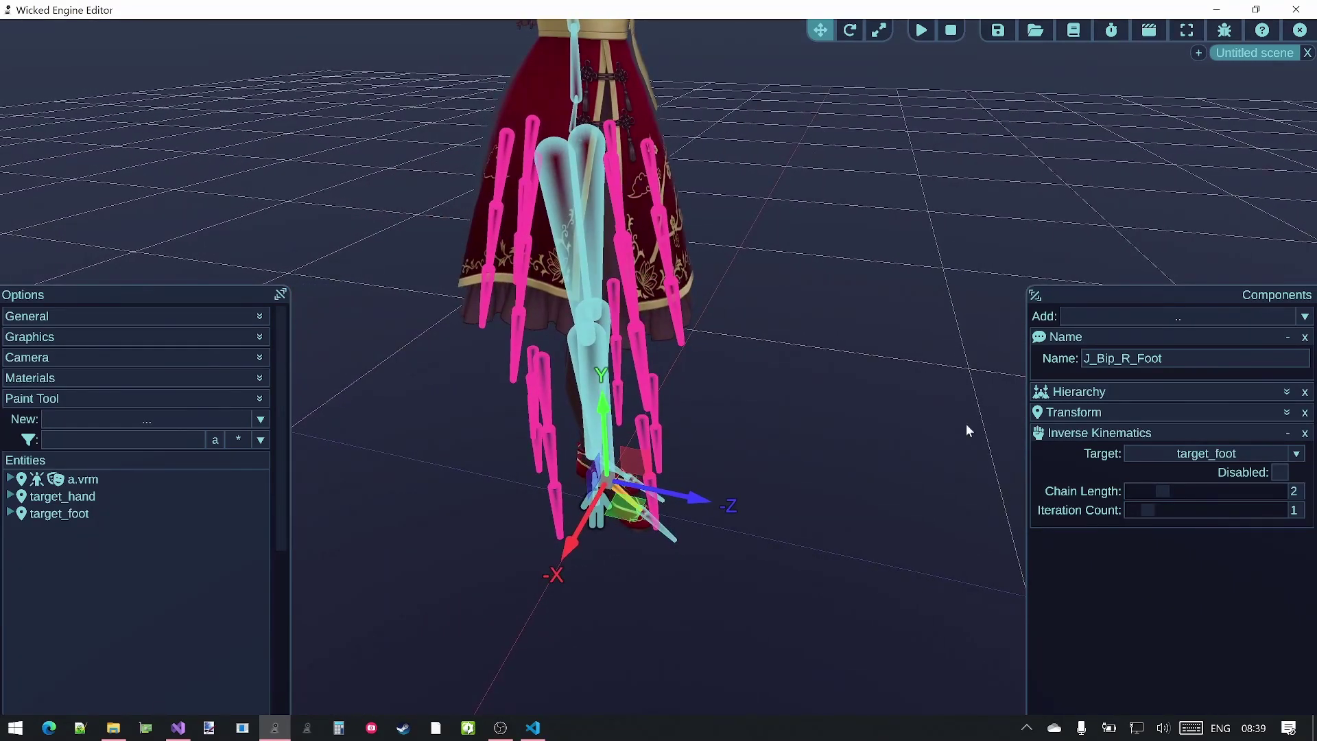
pyautogui.click(72, 513)
pyautogui.moveTo(621, 488); pyautogui.dragTo(944, 139)
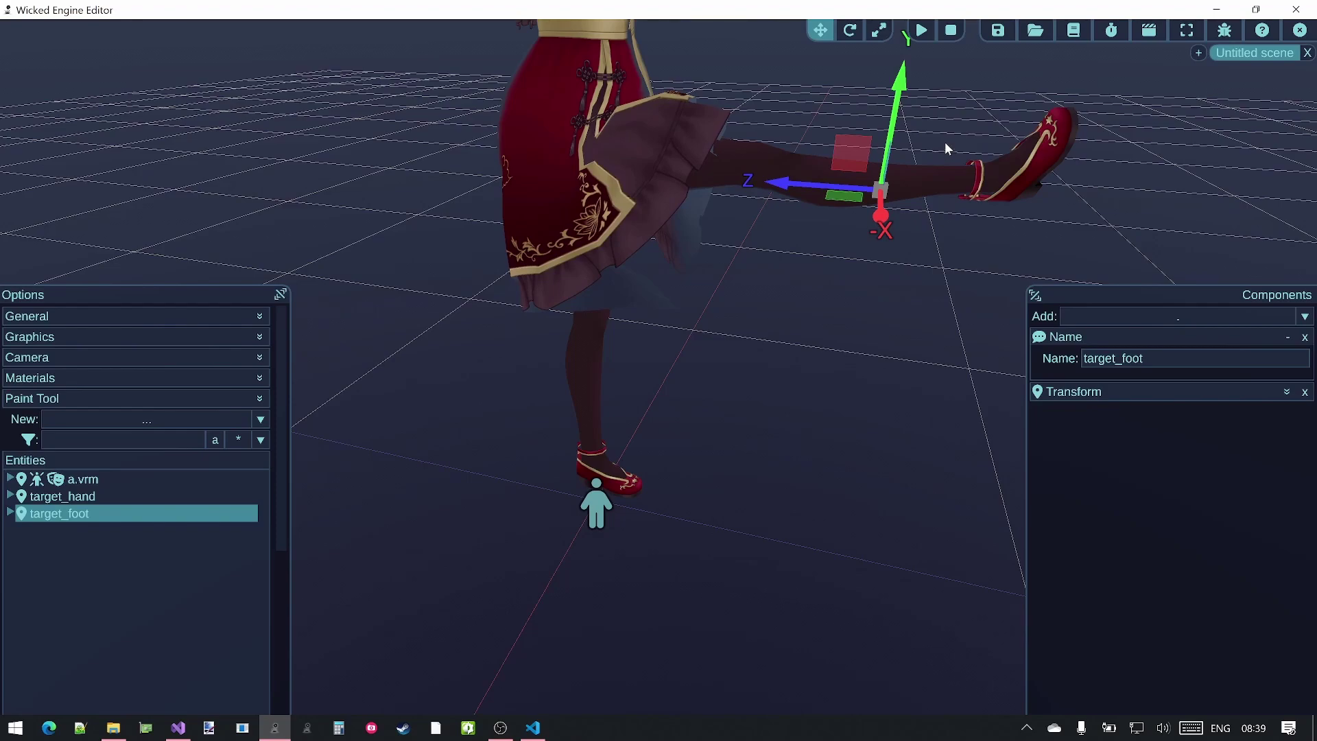
pyautogui.moveTo(896, 82); pyautogui.dragTo(841, 218)
pyautogui.moveTo(842, 218); pyautogui.dragTo(686, 264, button='middle')
pyautogui.moveTo(789, 233); pyautogui.dragTo(751, 257, button='right')
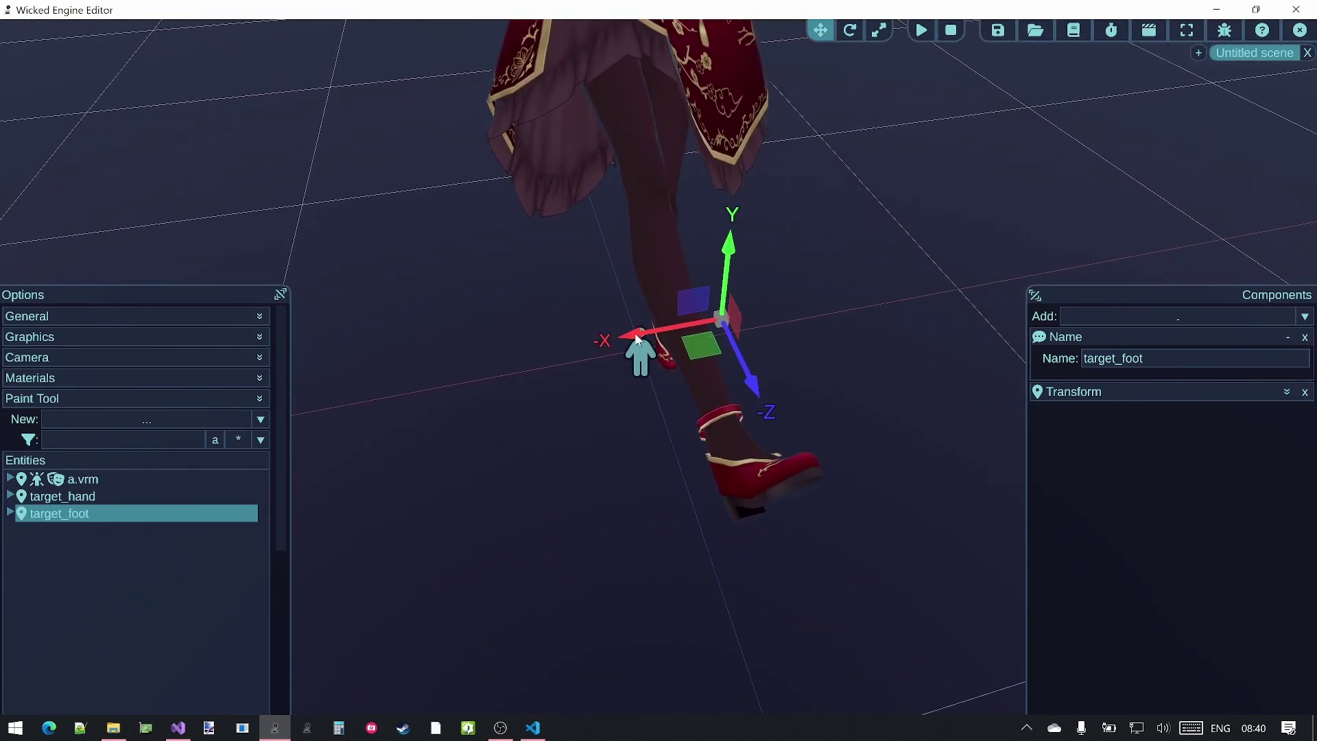
pyautogui.moveTo(636, 336); pyautogui.dragTo(432, 353)
pyautogui.moveTo(701, 319); pyautogui.dragTo(837, 321, button='middle')
pyautogui.moveTo(701, 319); pyautogui.dragTo(703, 297, button='right')
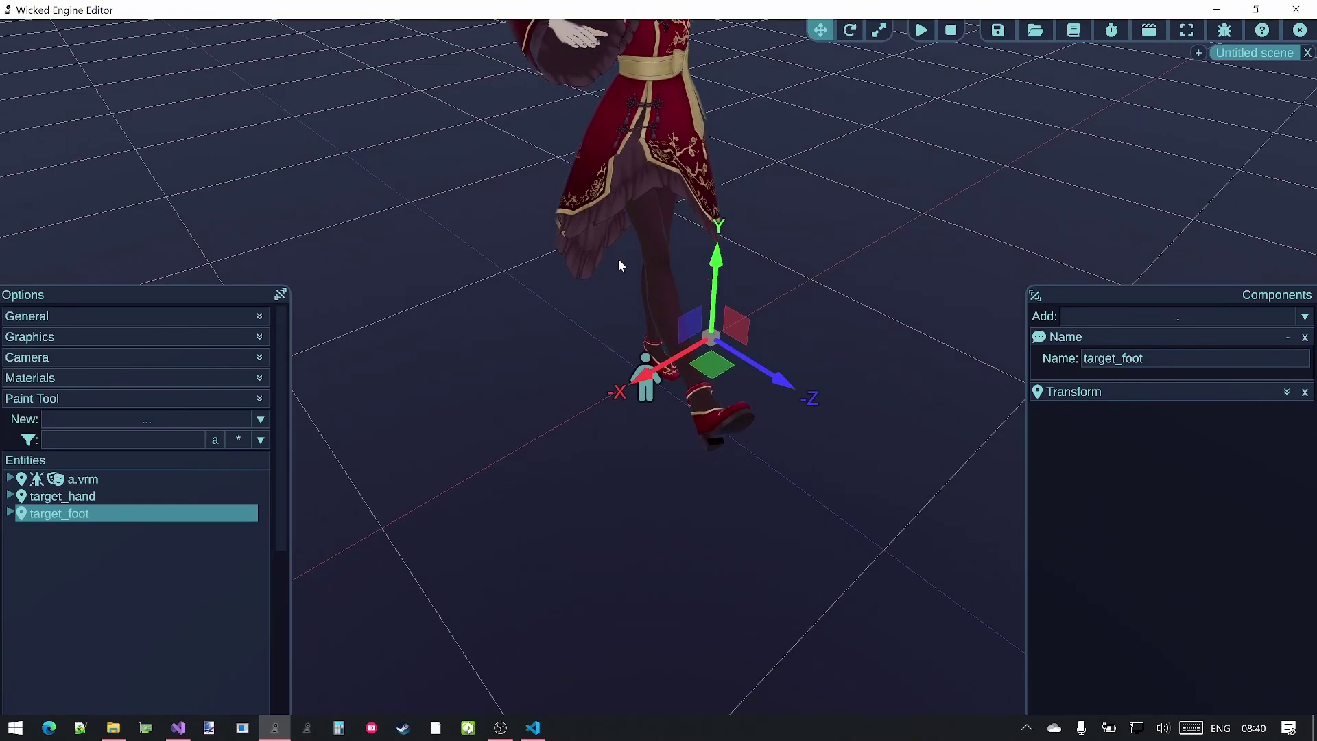
# Step: Reselect the J_Bip_R_Foot bone, try an inverse kinematics iteration count of 0, and set the count to 10
pyautogui.click(645, 401)
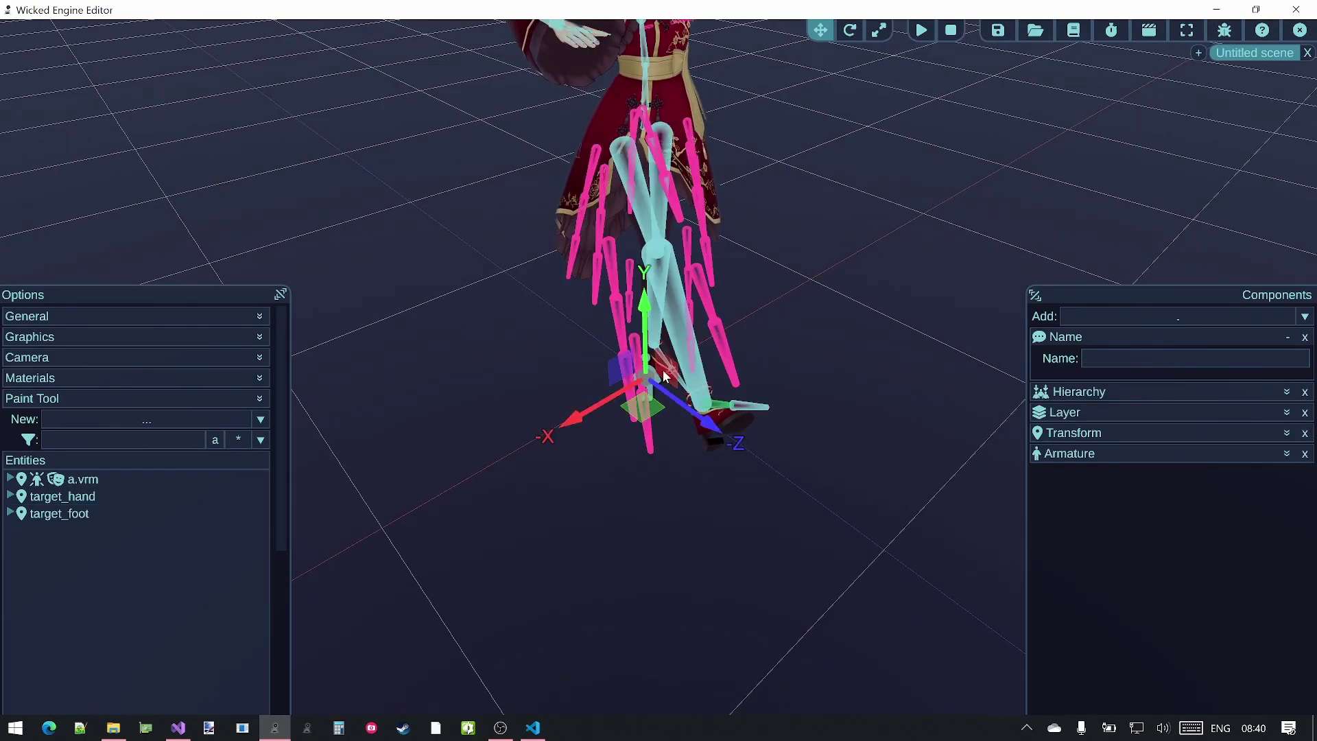
pyautogui.press('a')
pyautogui.moveTo(663, 374); pyautogui.dragTo(748, 374, button='middle')
pyautogui.press('w')
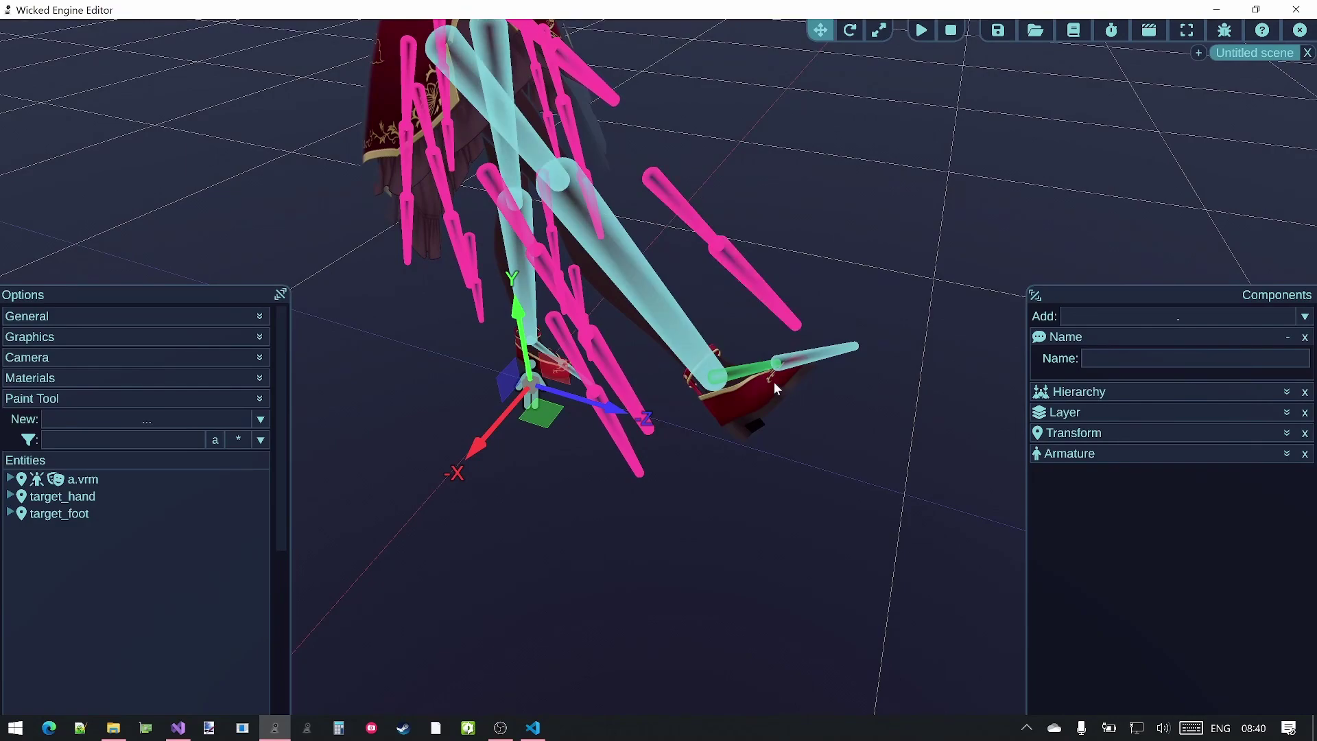
pyautogui.moveTo(774, 381); pyautogui.dragTo(823, 383, button='middle')
pyautogui.press('w')
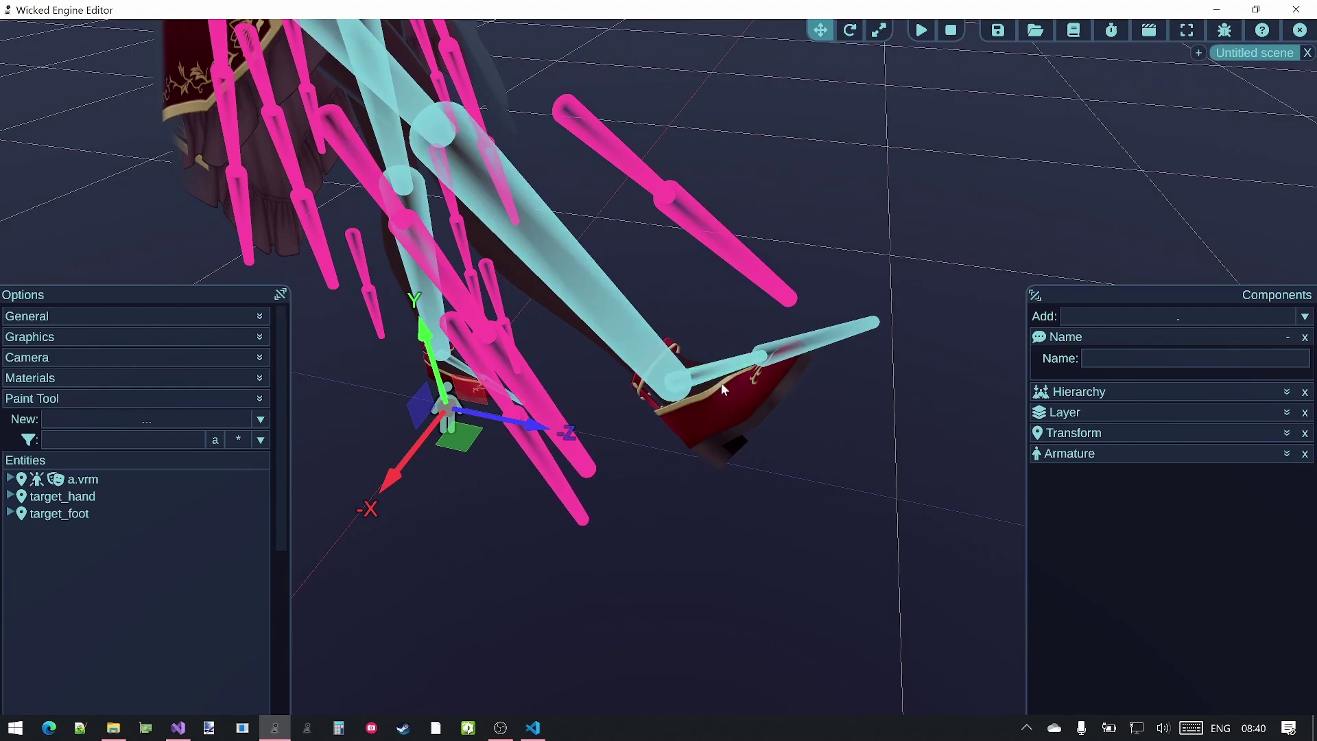
pyautogui.click(713, 378)
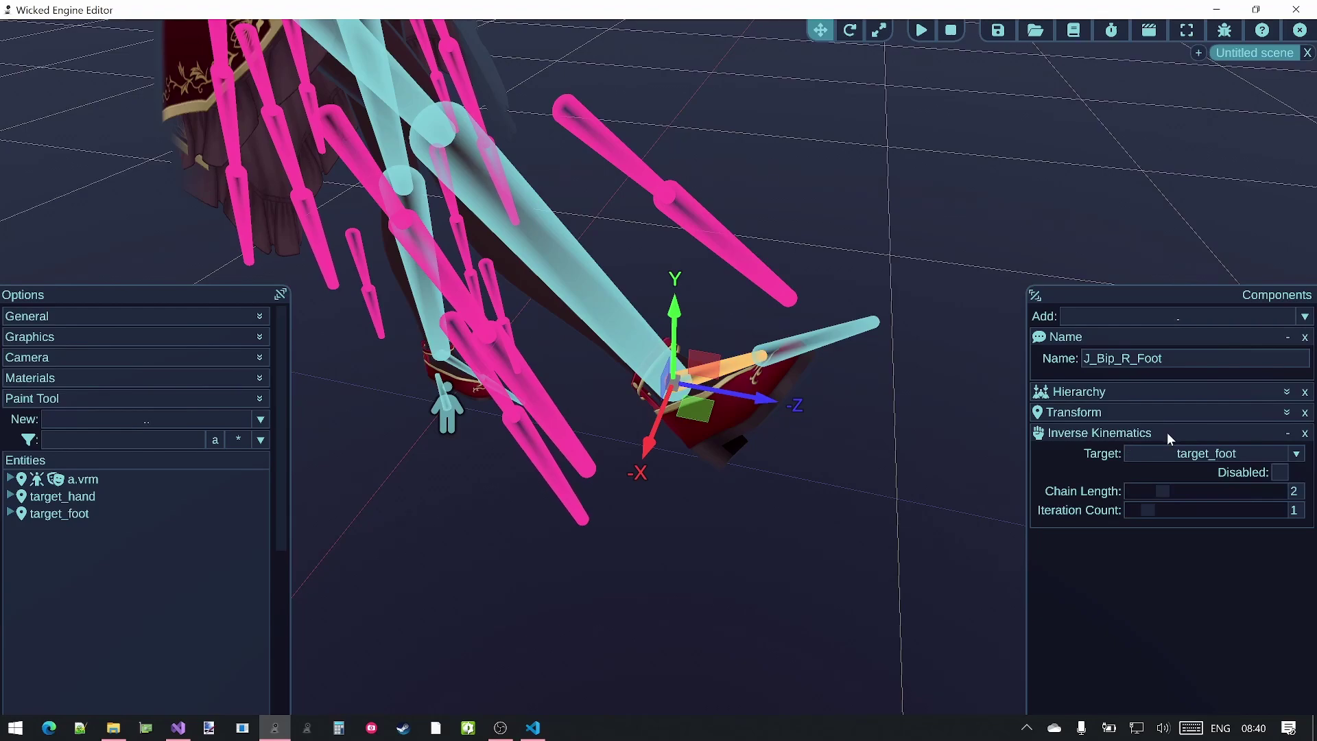
pyautogui.moveTo(1147, 509)
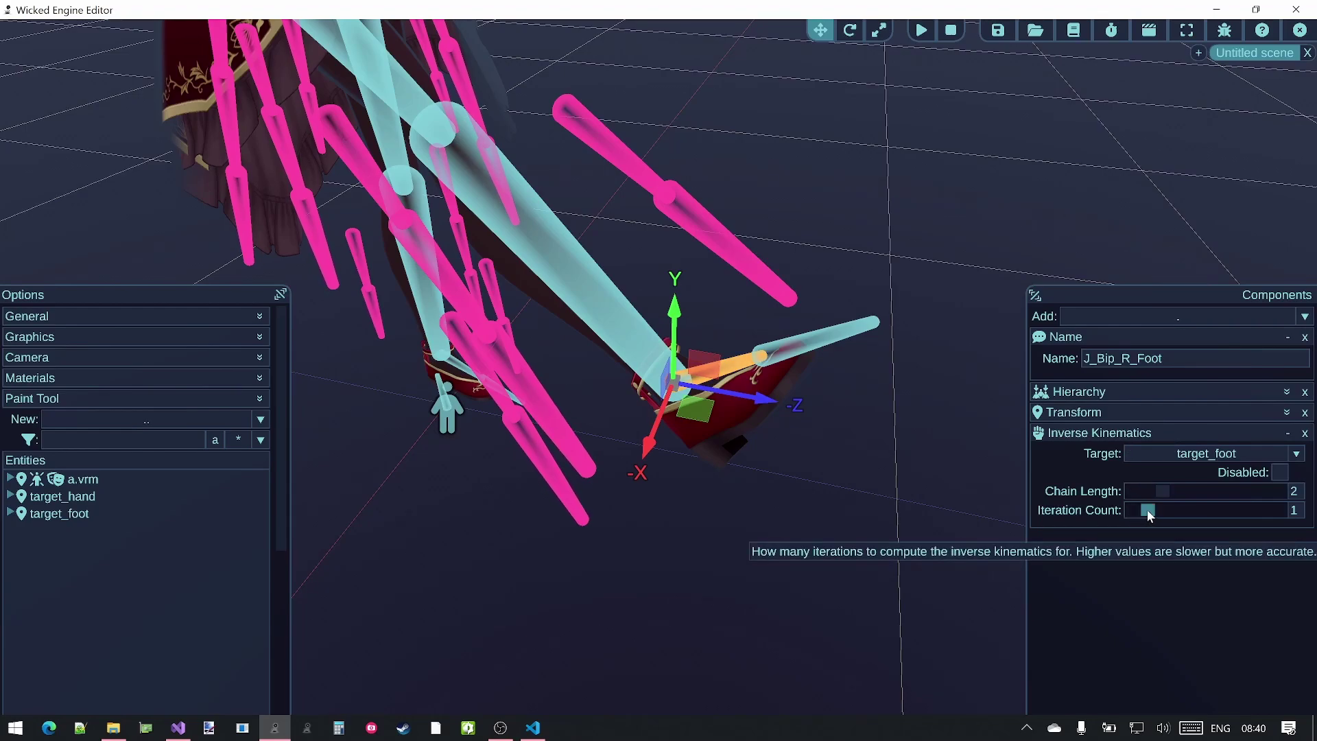
pyautogui.moveTo(1147, 509); pyautogui.dragTo(1088, 508)
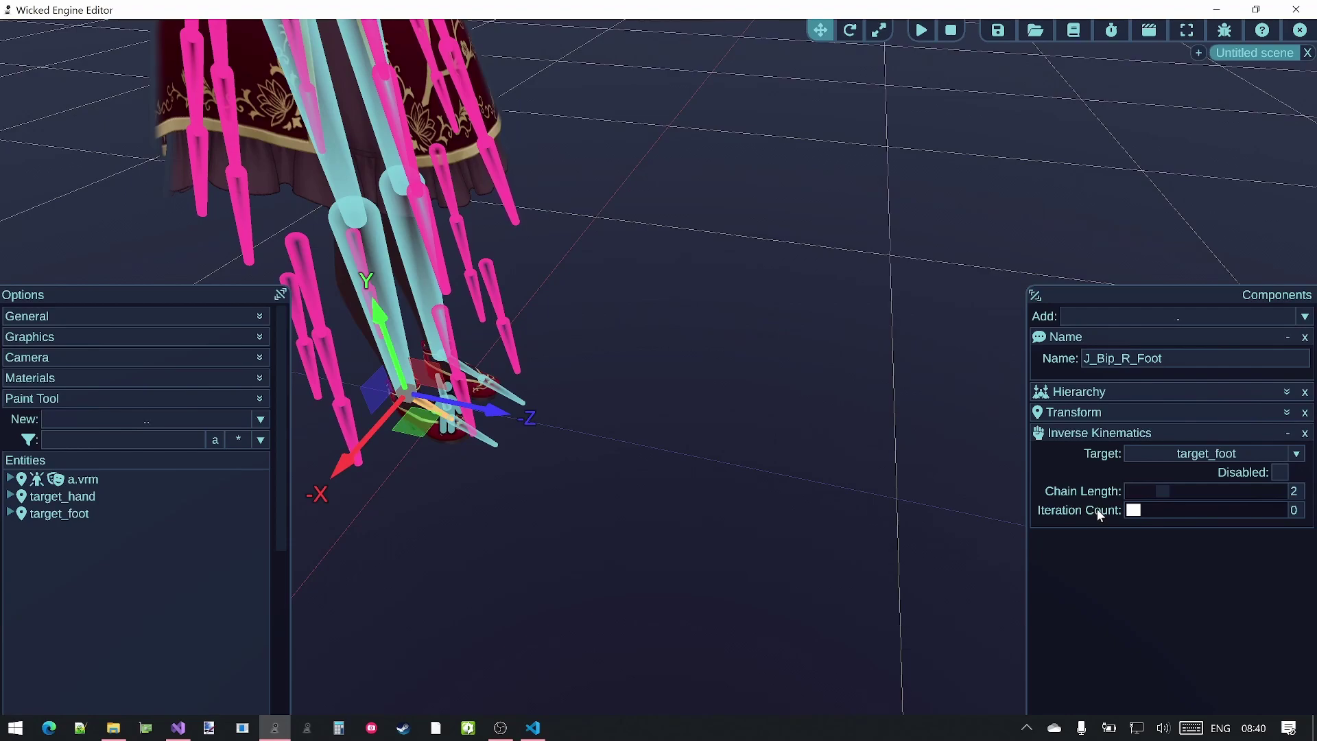
pyautogui.moveTo(1133, 509); pyautogui.dragTo(1285, 507)
# Step: Select target_foot and move it through several positions around the character to test how the right leg bends
pyautogui.moveTo(595, 393); pyautogui.dragTo(565, 336, button='middle')
pyautogui.press('s')
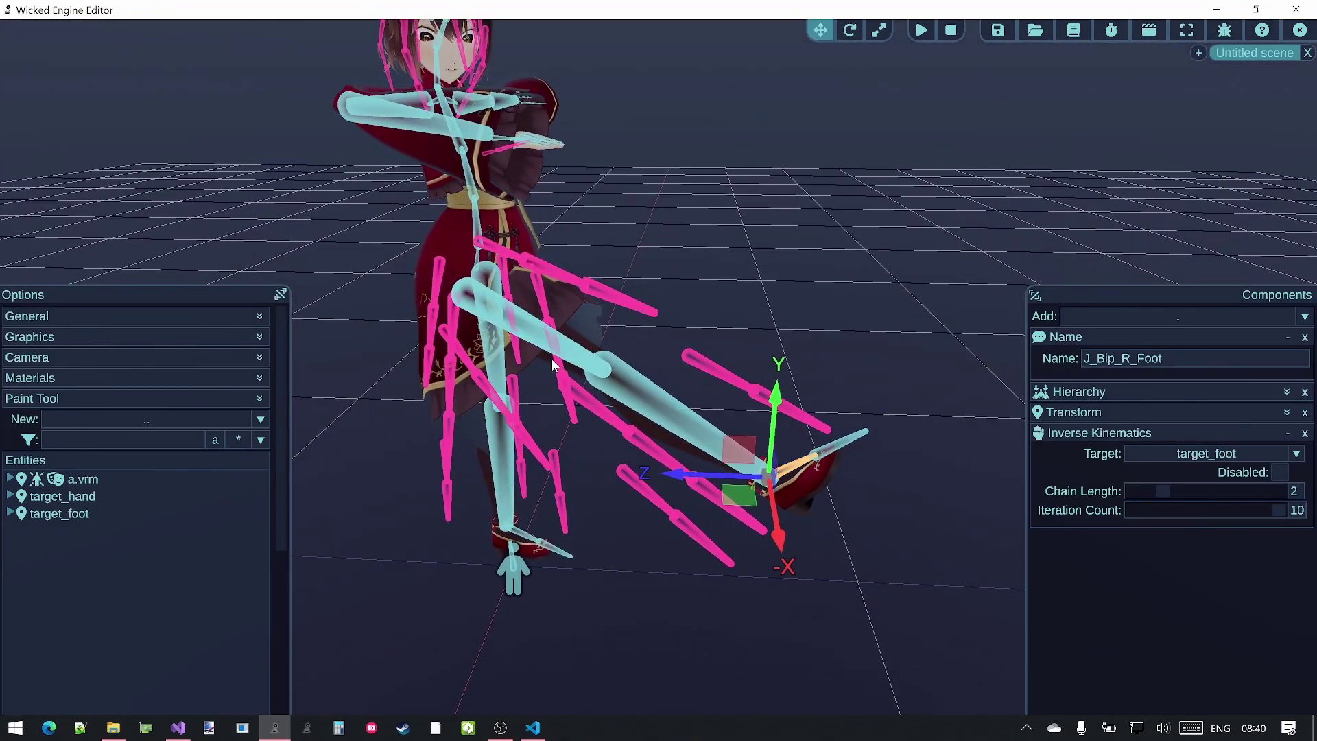
pyautogui.click(77, 515)
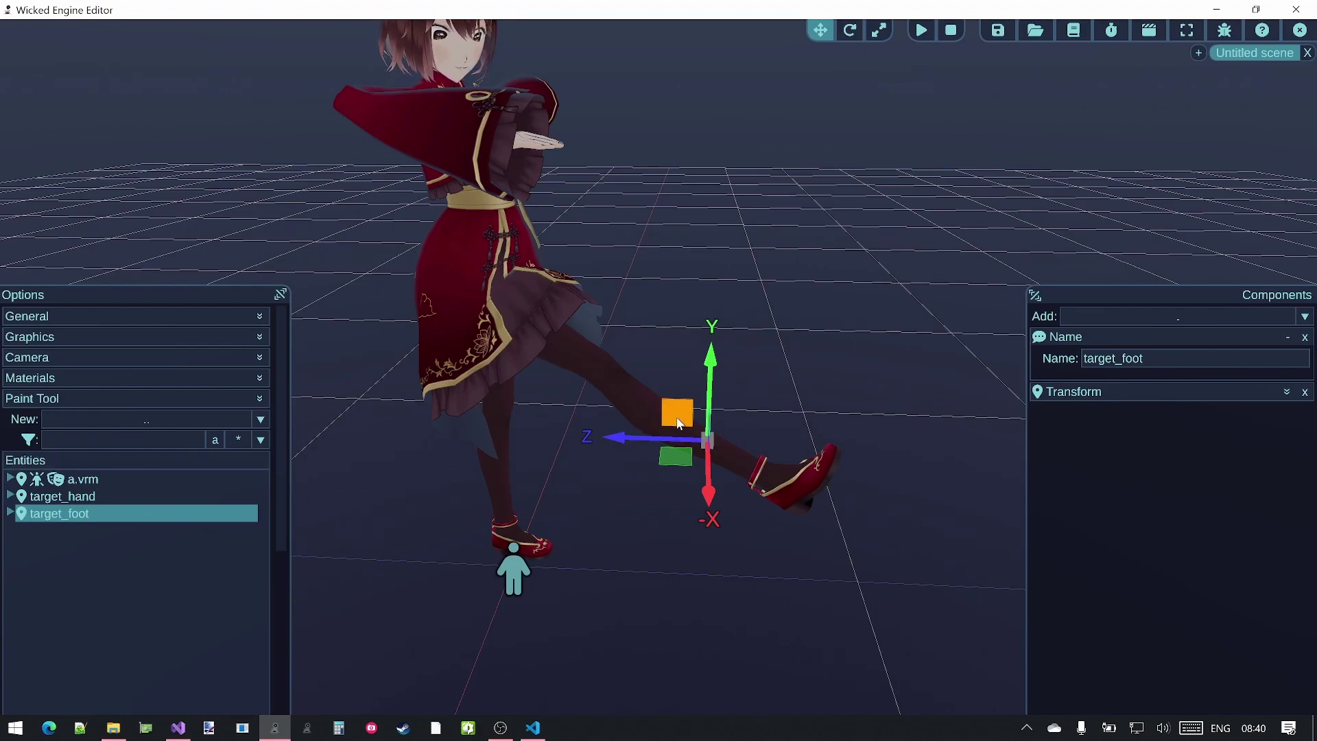
pyautogui.moveTo(679, 423); pyautogui.dragTo(395, 419)
pyautogui.press('d')
pyautogui.moveTo(396, 418); pyautogui.dragTo(90, 446, button='middle')
pyautogui.moveTo(540, 385); pyautogui.dragTo(296, 266)
pyautogui.moveTo(421, 336); pyautogui.dragTo(796, 404, button='middle')
pyautogui.press('s')
pyautogui.moveTo(439, 364); pyautogui.dragTo(164, 350, button='middle')
pyautogui.press('d')
pyautogui.moveTo(439, 365); pyautogui.dragTo(601, 387, button='right')
pyautogui.moveTo(563, 374); pyautogui.dragTo(1173, 336)
pyautogui.press('d')
pyautogui.moveTo(900, 398); pyautogui.dragTo(617, 388, button='middle')
pyautogui.moveTo(810, 455); pyautogui.dragTo(753, 459)
pyautogui.press('d')
pyautogui.moveTo(842, 323); pyautogui.dragTo(535, 323, button='middle')
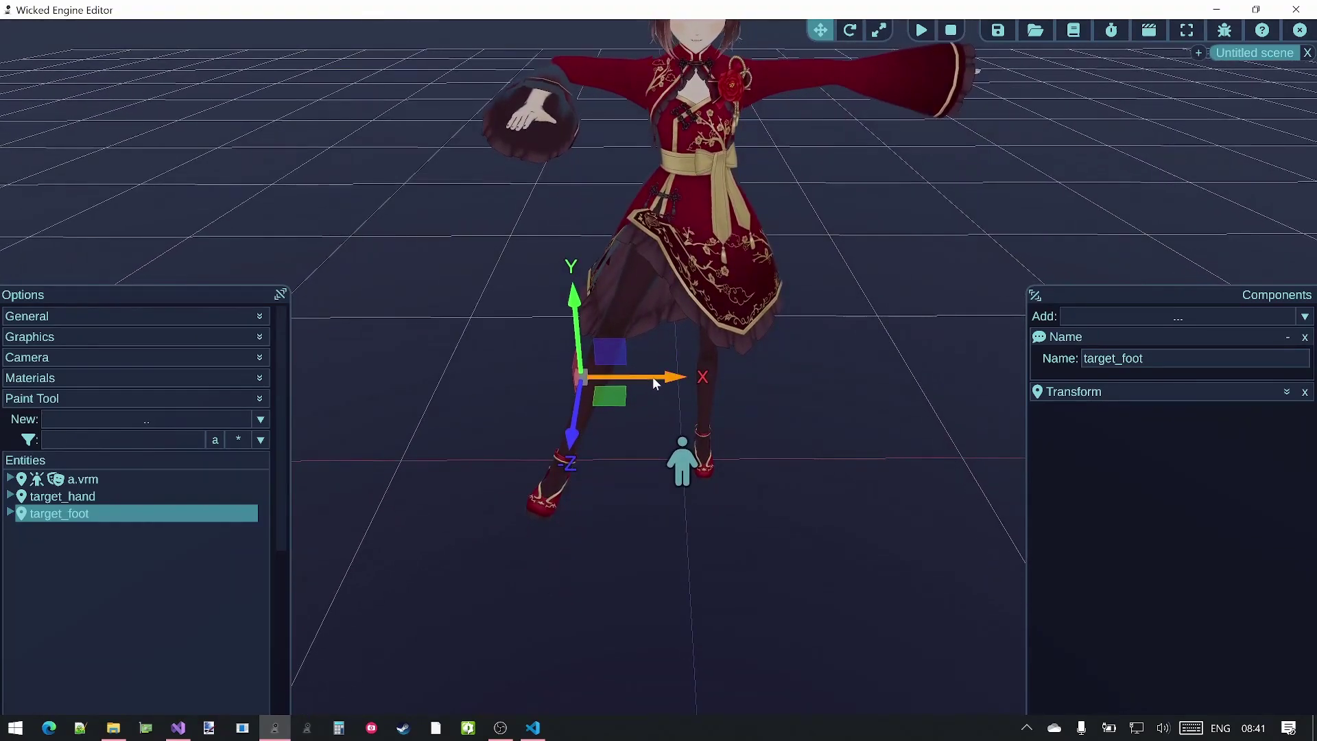
# Step: Shift target_foot along the X axis and lower it, leaving the right foot near the ground slightly behind the left foot
pyautogui.moveTo(652, 377); pyautogui.dragTo(750, 373)
pyautogui.moveTo(751, 373); pyautogui.dragTo(719, 372, button='right')
pyautogui.moveTo(701, 374); pyautogui.dragTo(640, 504)
pyautogui.moveTo(706, 588); pyautogui.dragTo(573, 588)
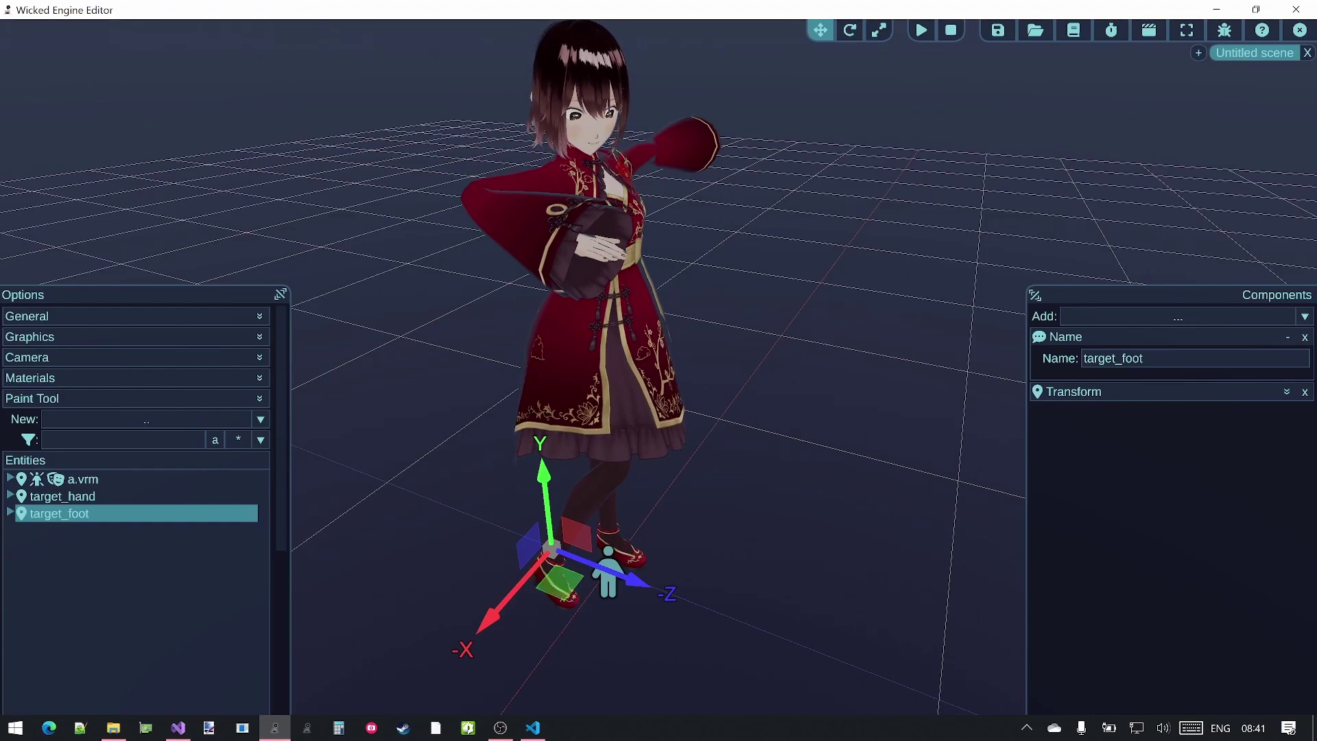
pyautogui.moveTo(701, 430); pyautogui.dragTo(514, 442, button='middle')
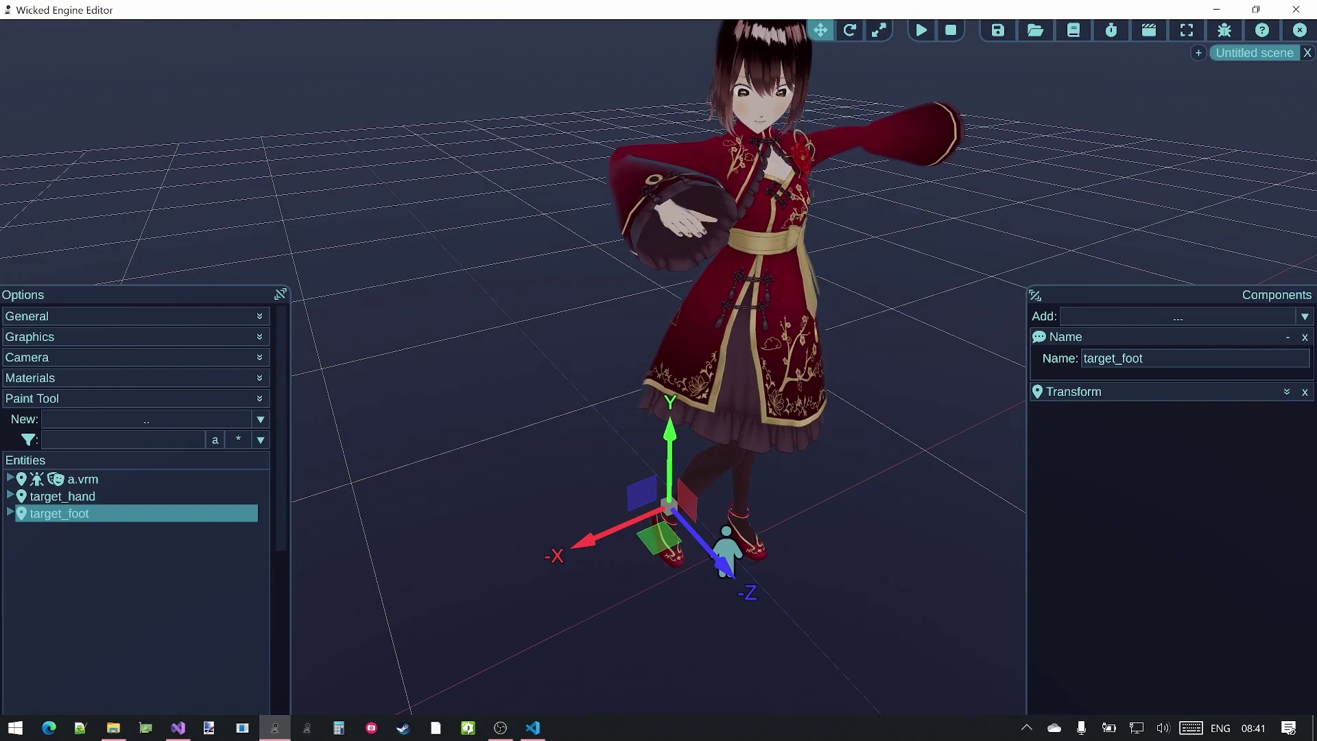
pyautogui.moveTo(772, 409); pyautogui.dragTo(792, 385, button='right')
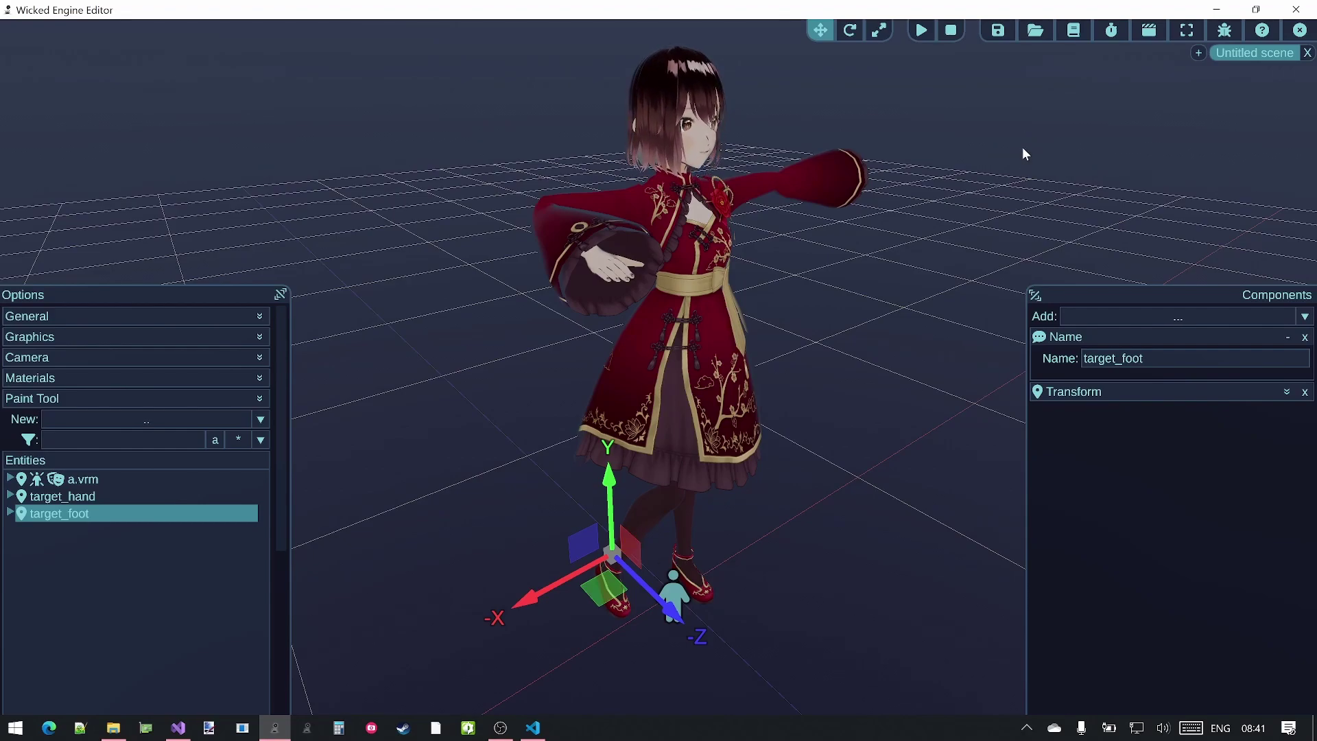
# Step: Close the untitled scene containing the posed character and run the Character demo script
pyautogui.click(1308, 53)
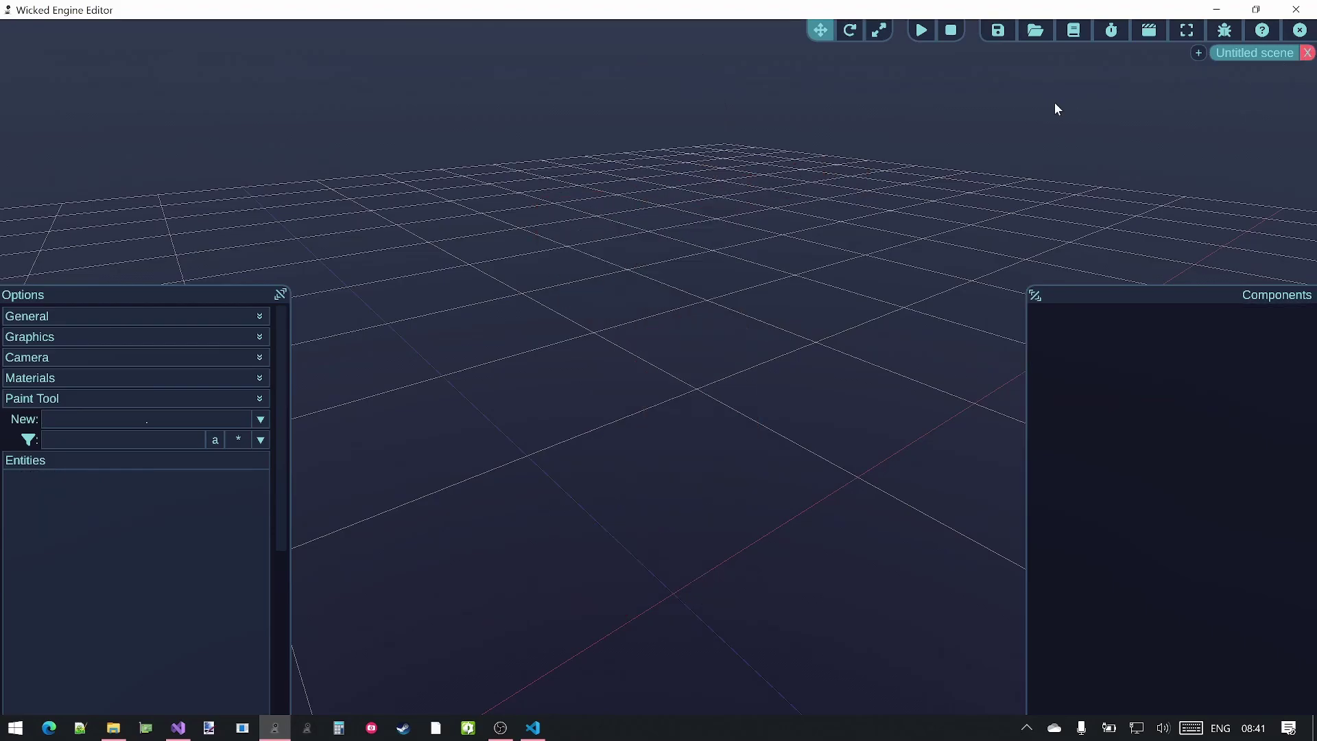
pyautogui.click(921, 31)
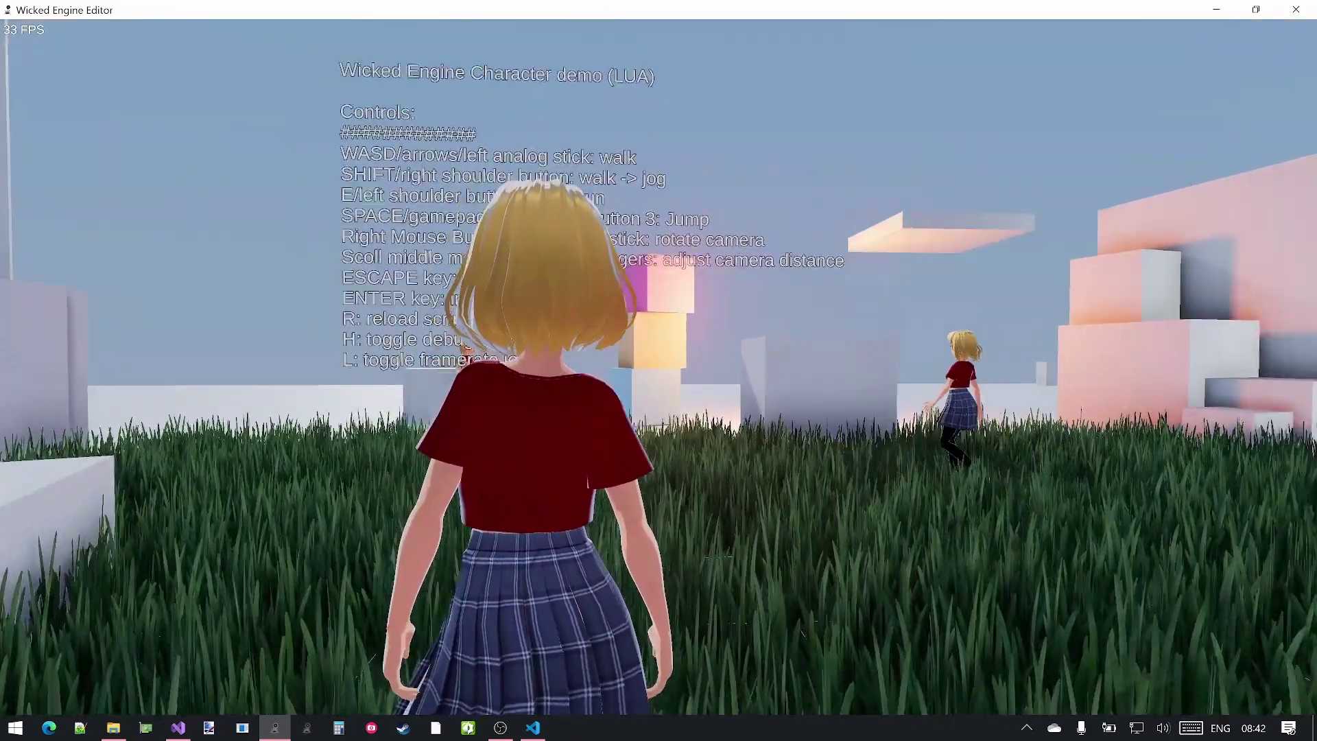
# Step: Turn the demo camera, move the character forward out of the grass, and jump onto the green monkey-head model
pyautogui.moveTo(659, 371); pyautogui.dragTo(891, 391, button='right')
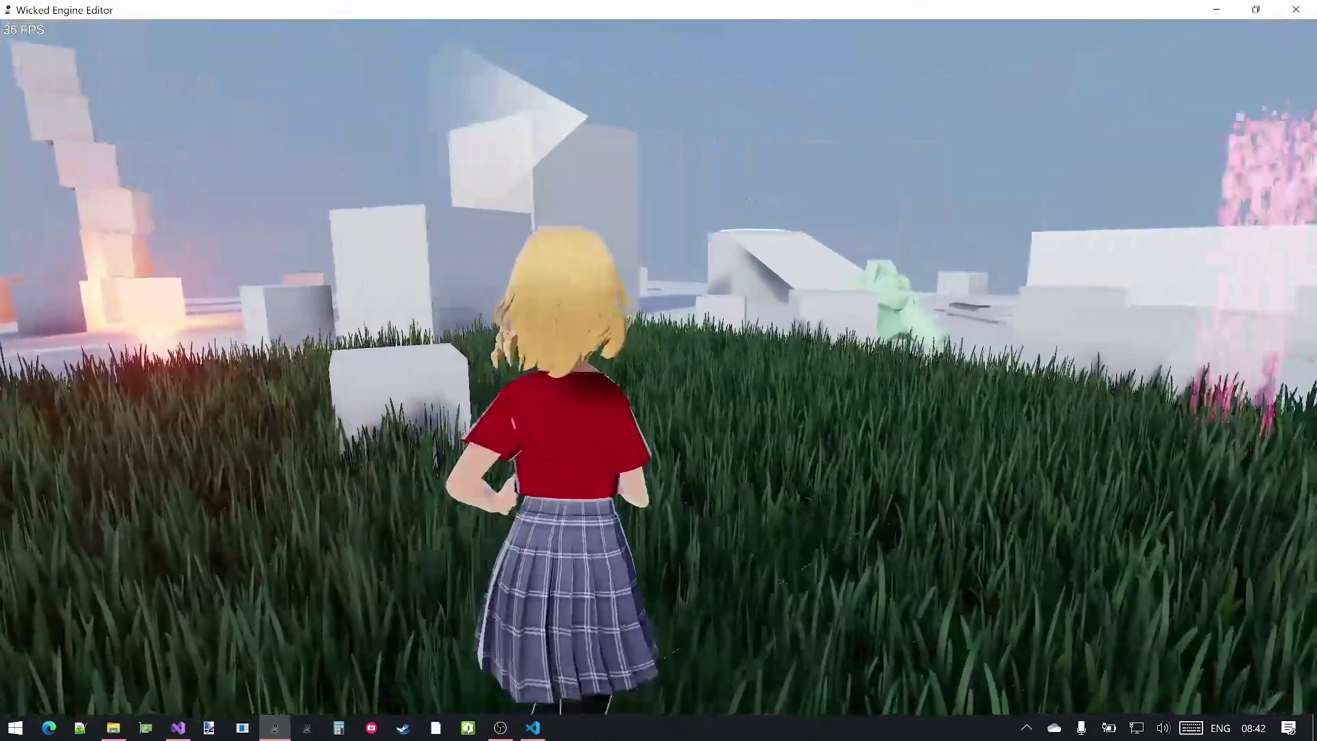
pyautogui.press('w')
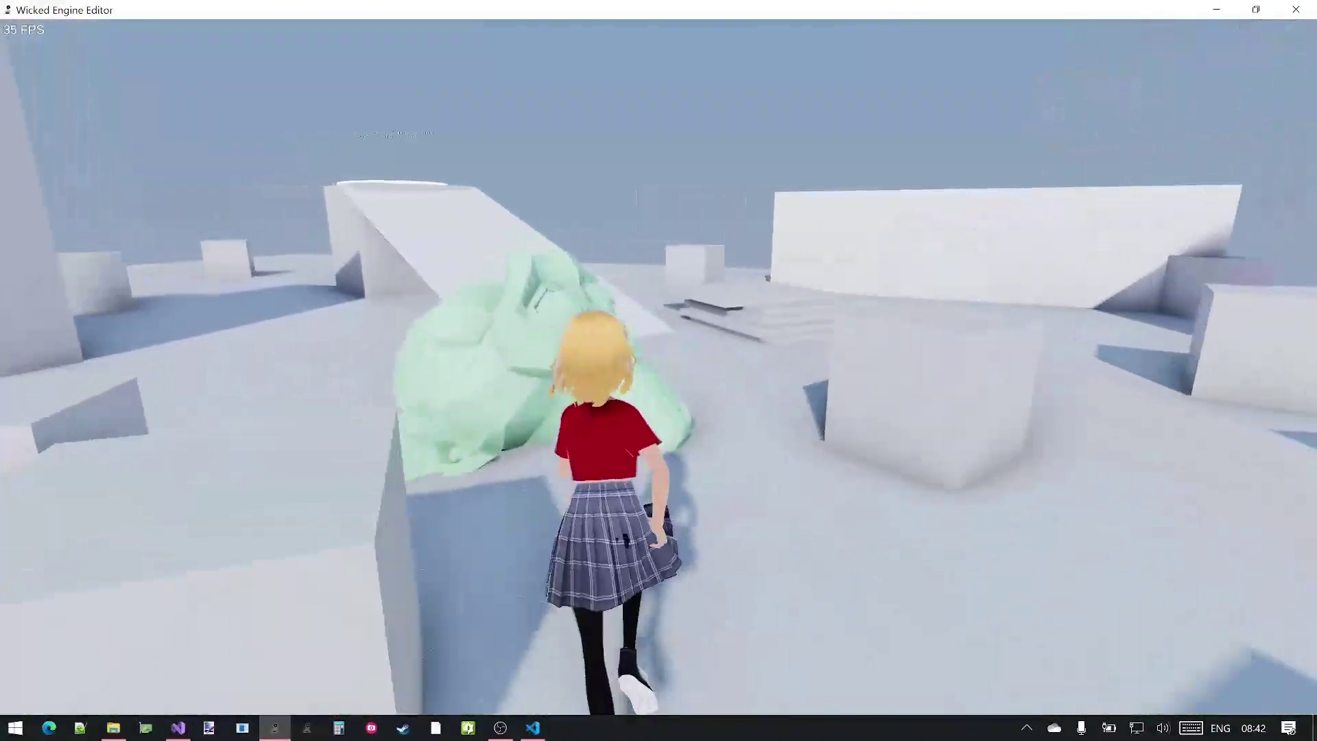
pyautogui.press('w')
pyautogui.press('space')
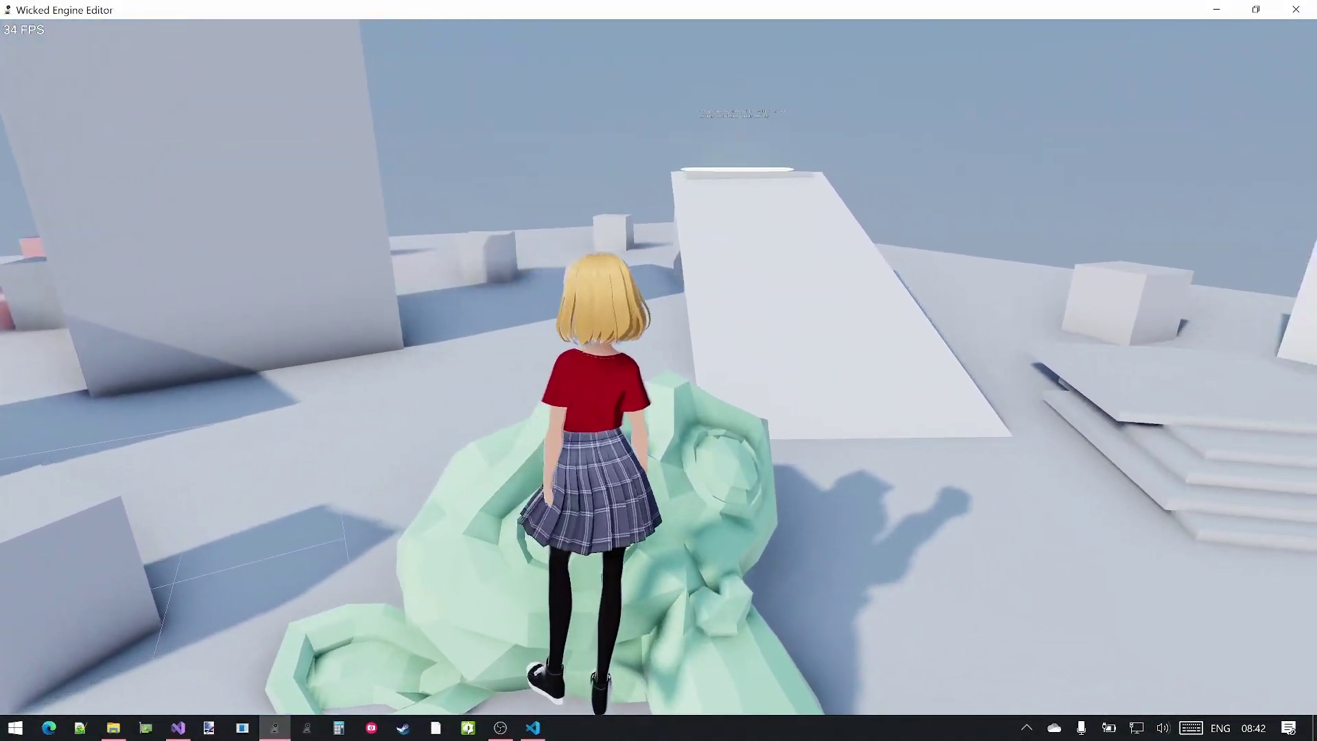
# Step: Jump and walk the character around on top of the green monkey-head model, trying its footing on the uneven surface
pyautogui.press('w')
pyautogui.press('space')
pyautogui.press('a')
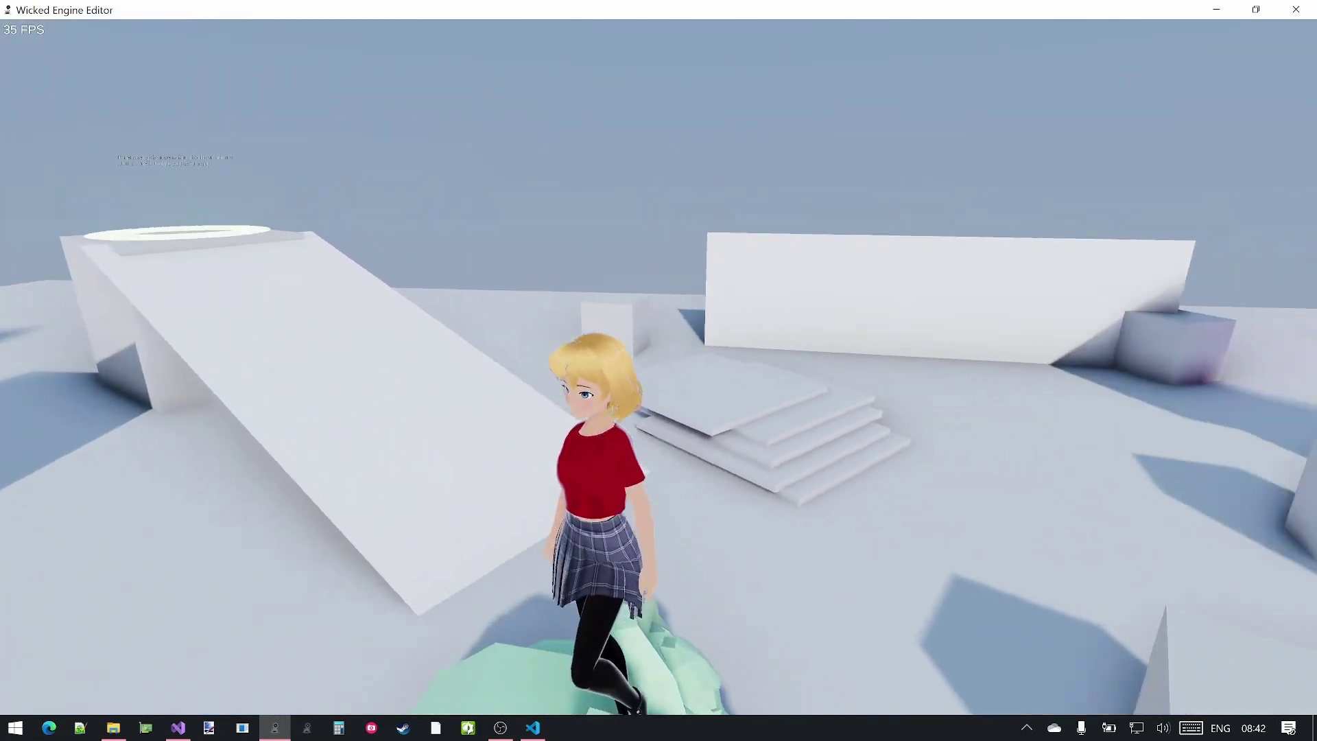
pyautogui.press('a')
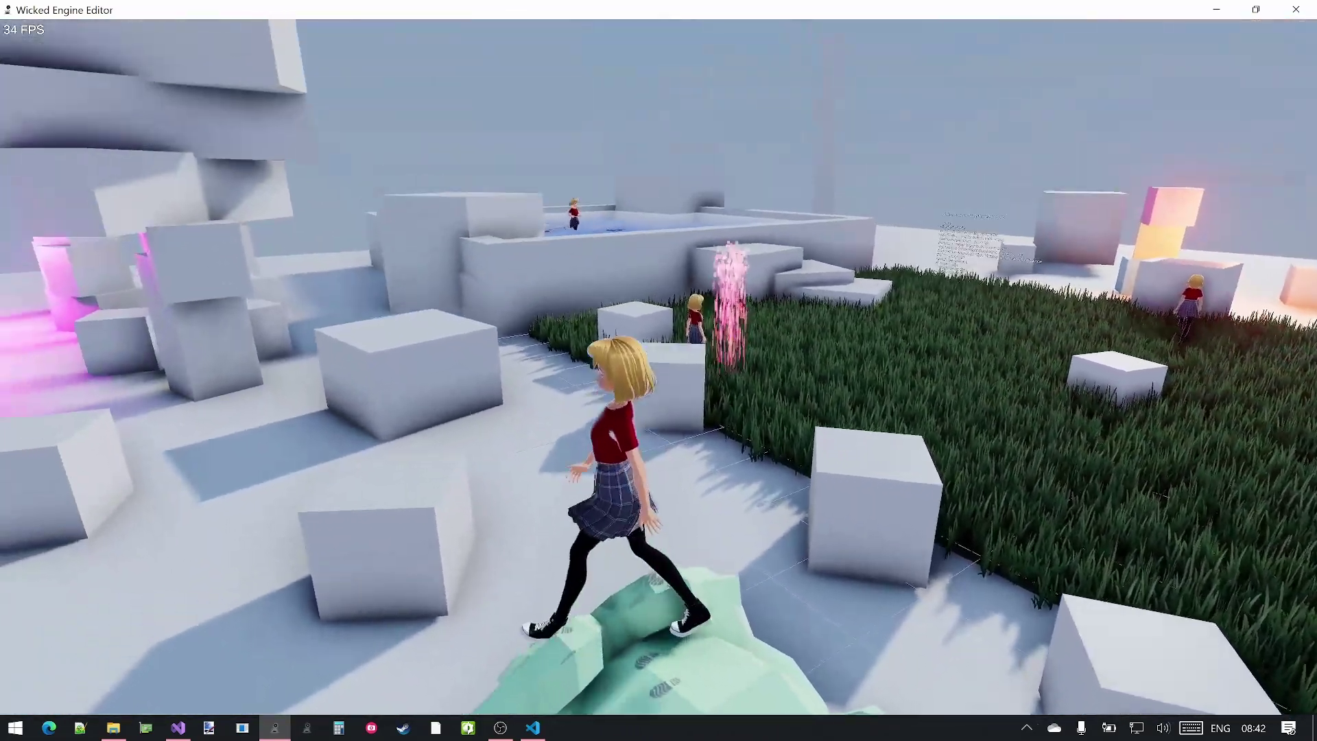
pyautogui.press('a')
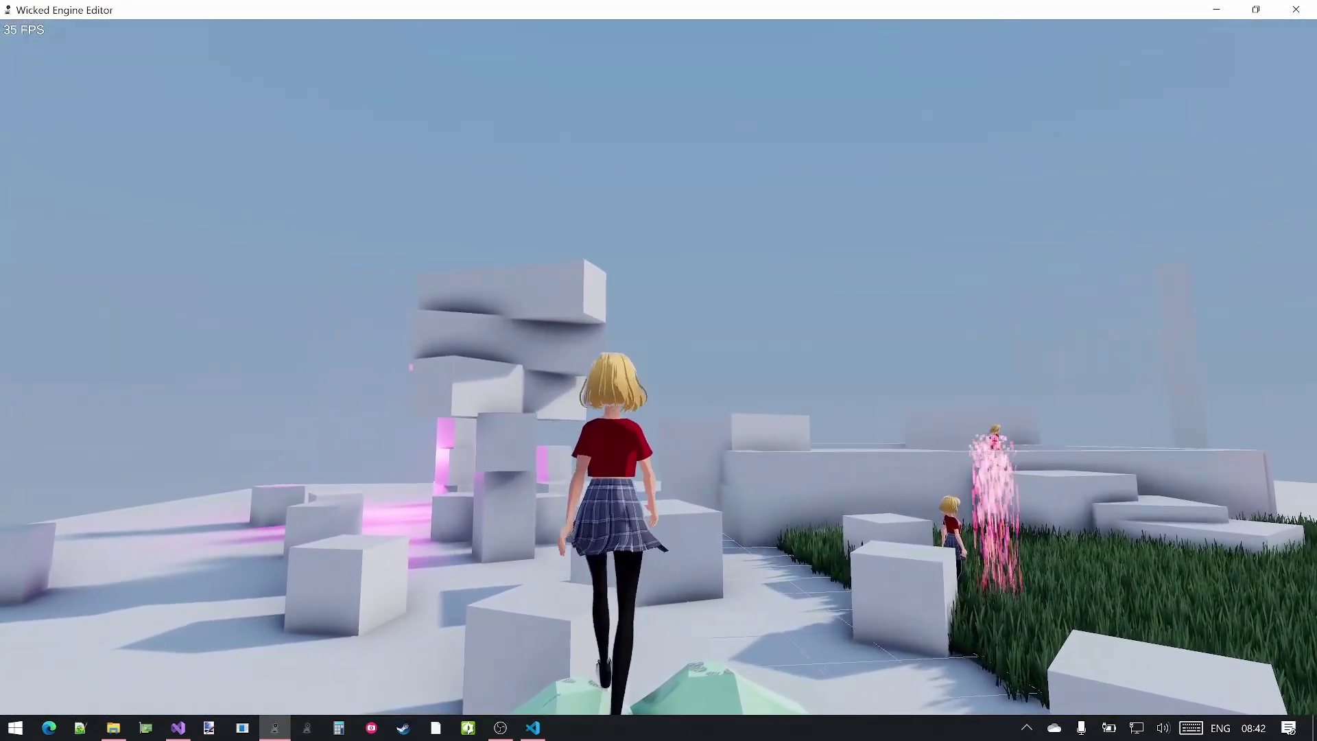
pyautogui.press('d')
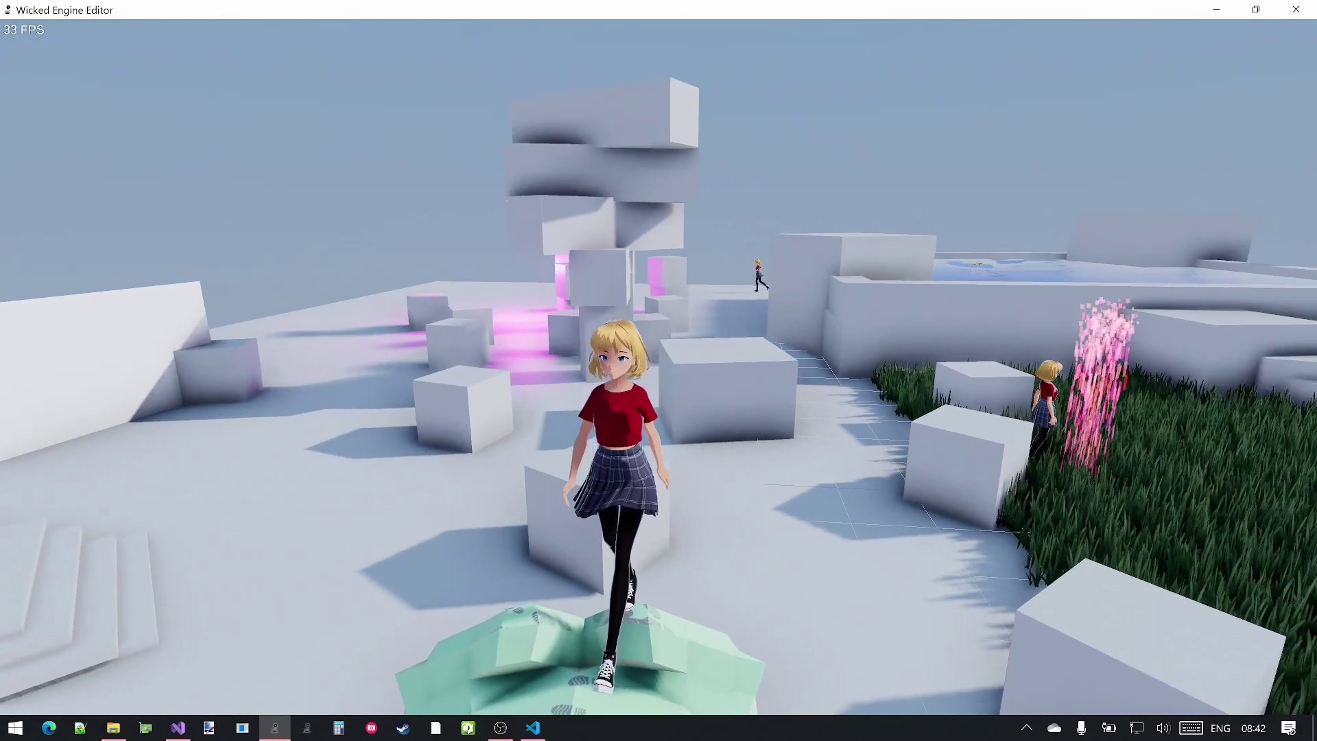
# Step: Reposition the character in small steps on the monkey head so one foot rests on a higher part, testing the leg bend
pyautogui.press('d')
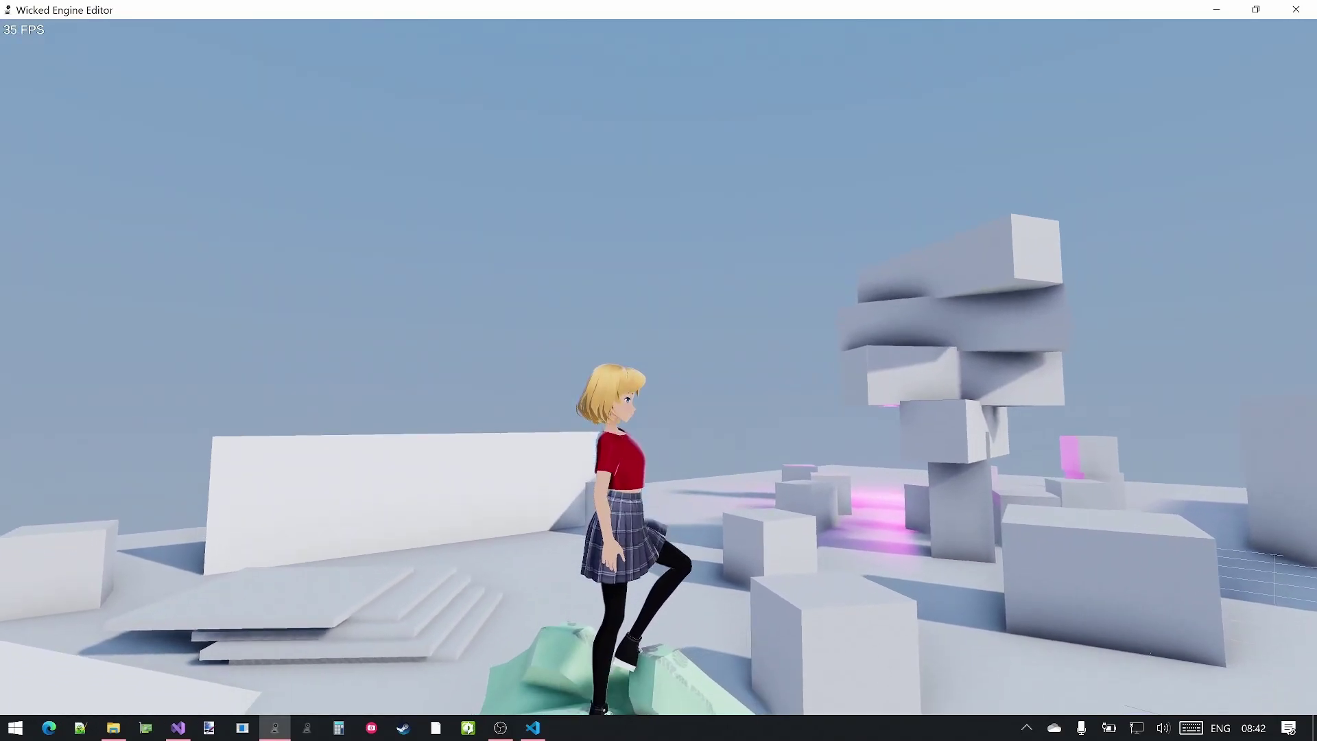
pyautogui.press('s')
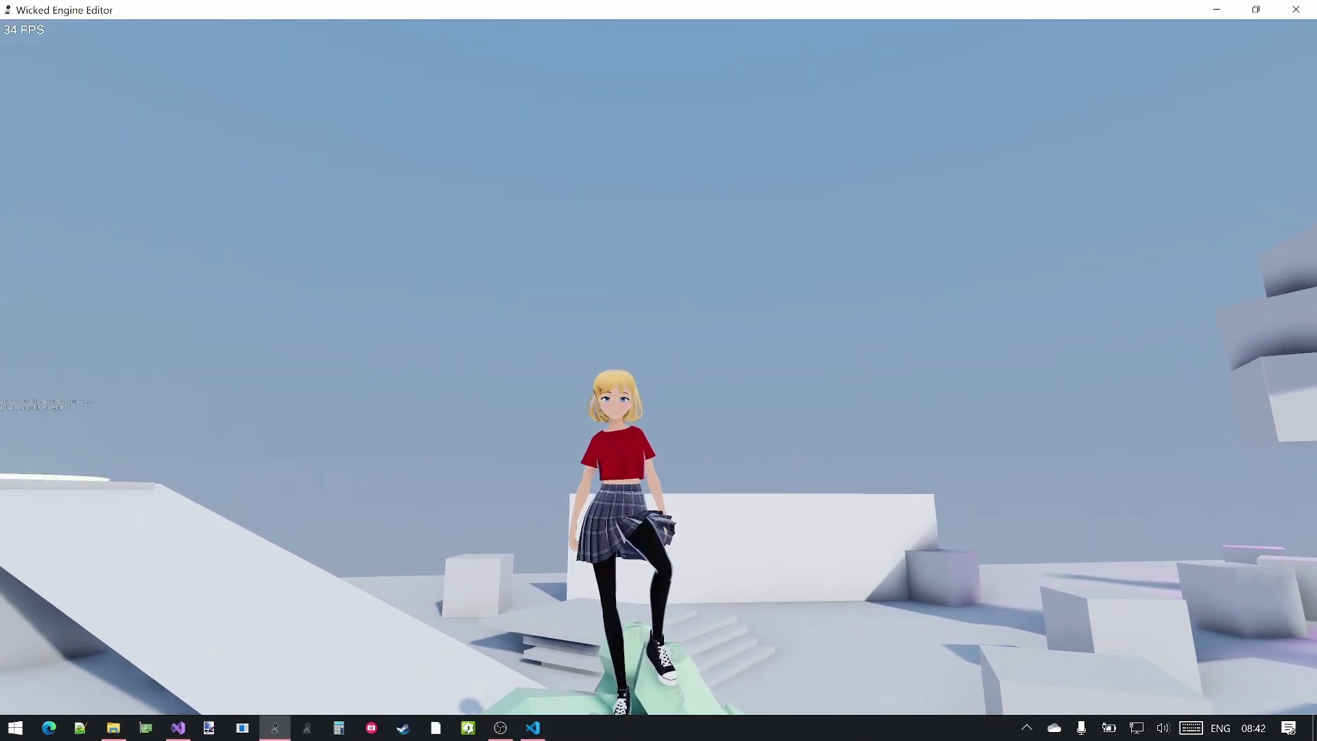
pyautogui.press('w')
pyautogui.press('s')
pyautogui.press('w')
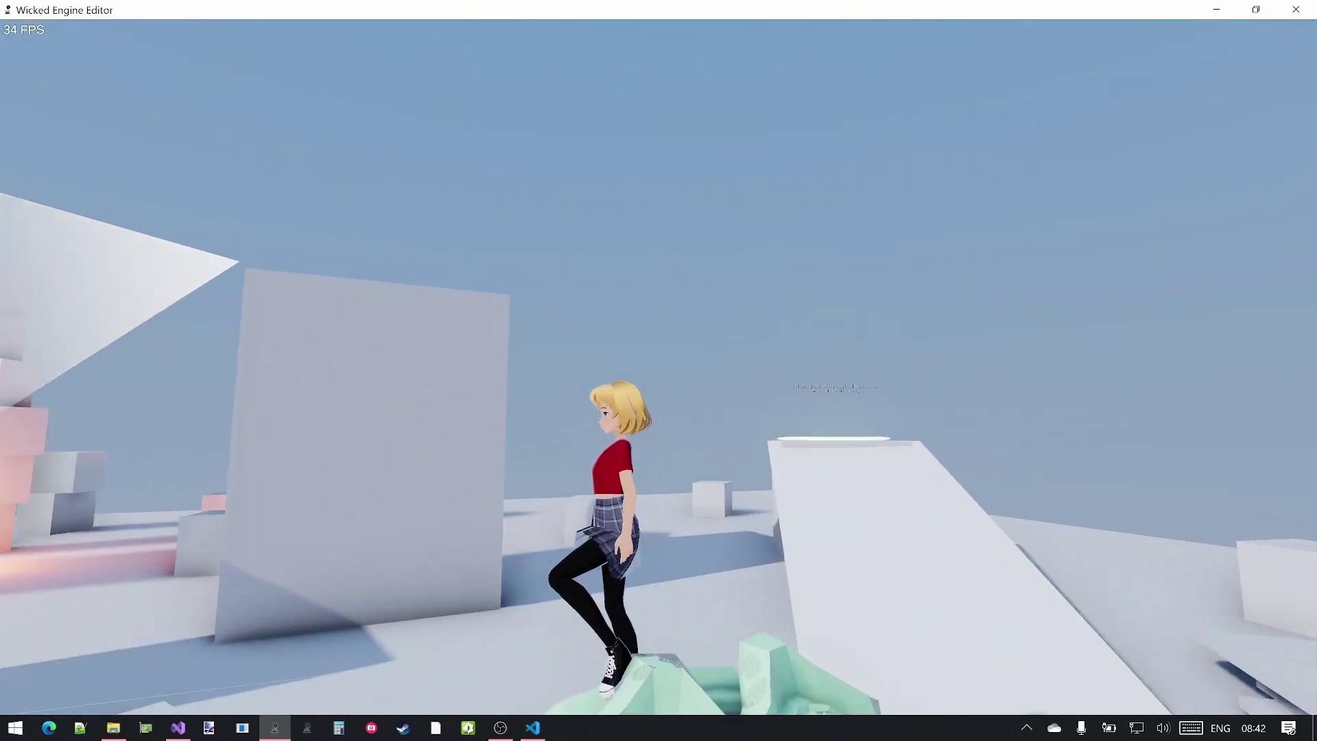